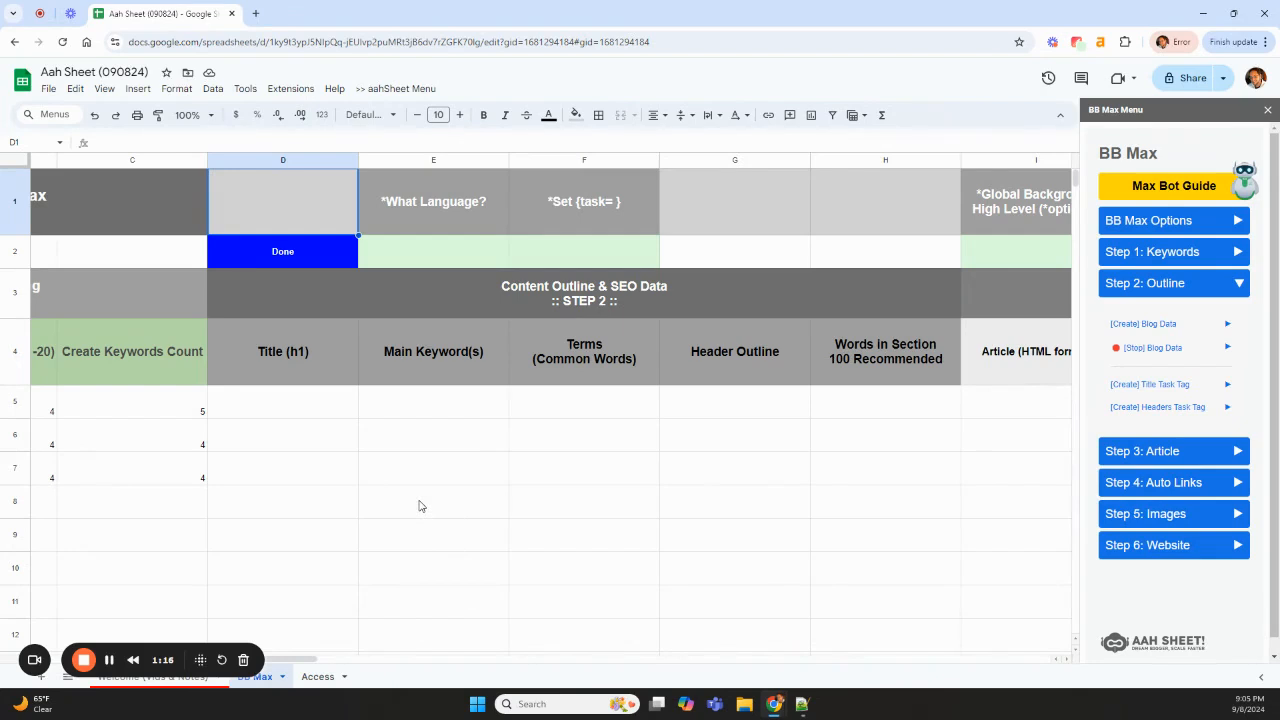
Set the "*Set {task= }" option in cell F2 to TRUE
left_click(454, 258)
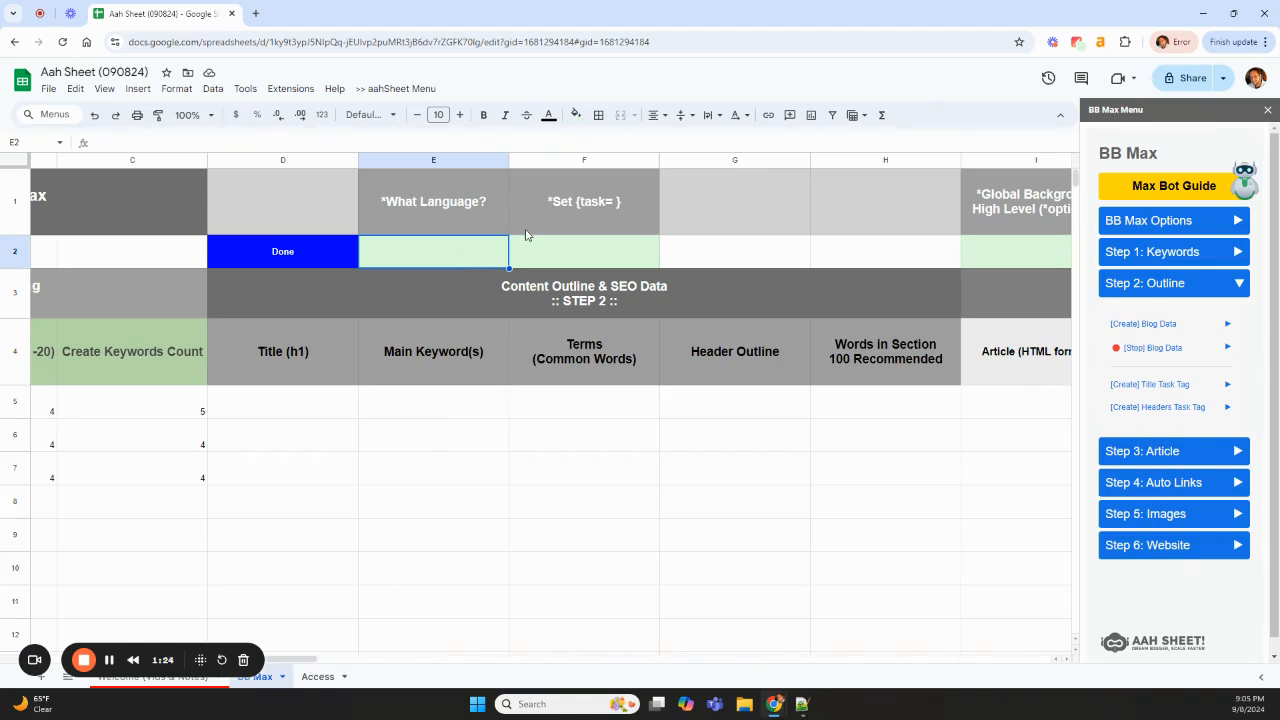
left_click(462, 214)
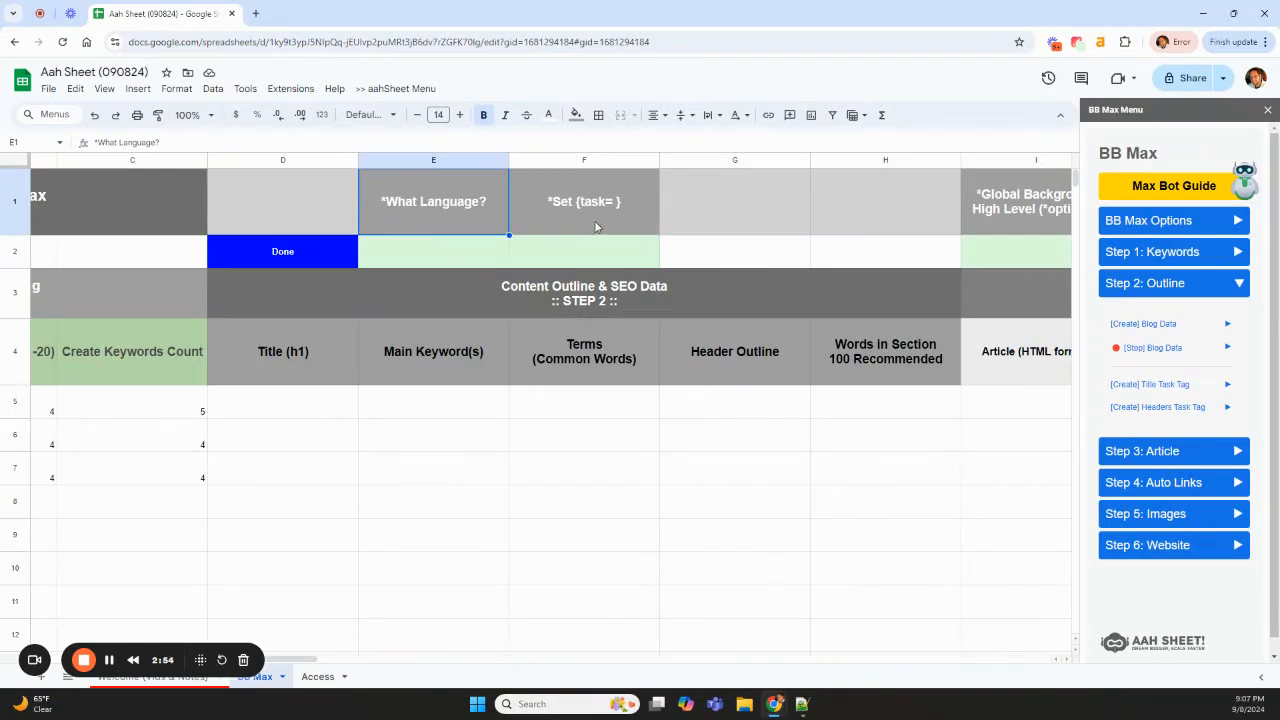
left_click(583, 262)
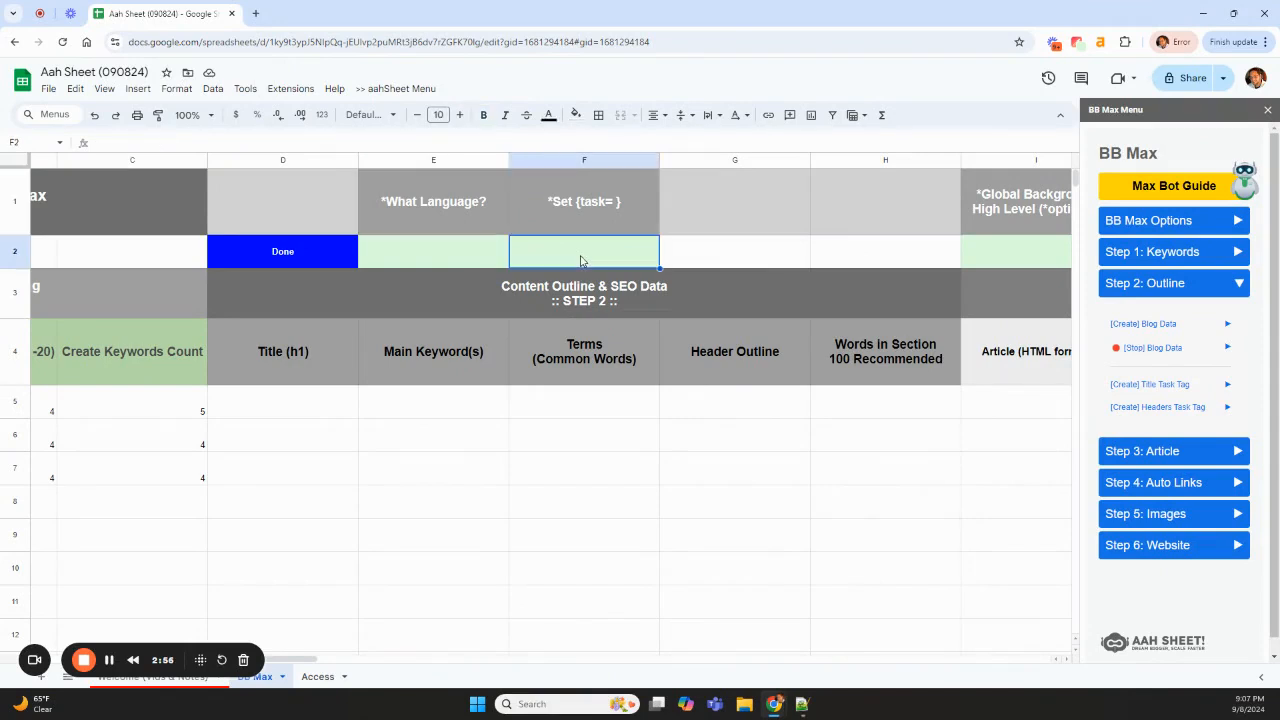
type("TRUE")
key("Return")
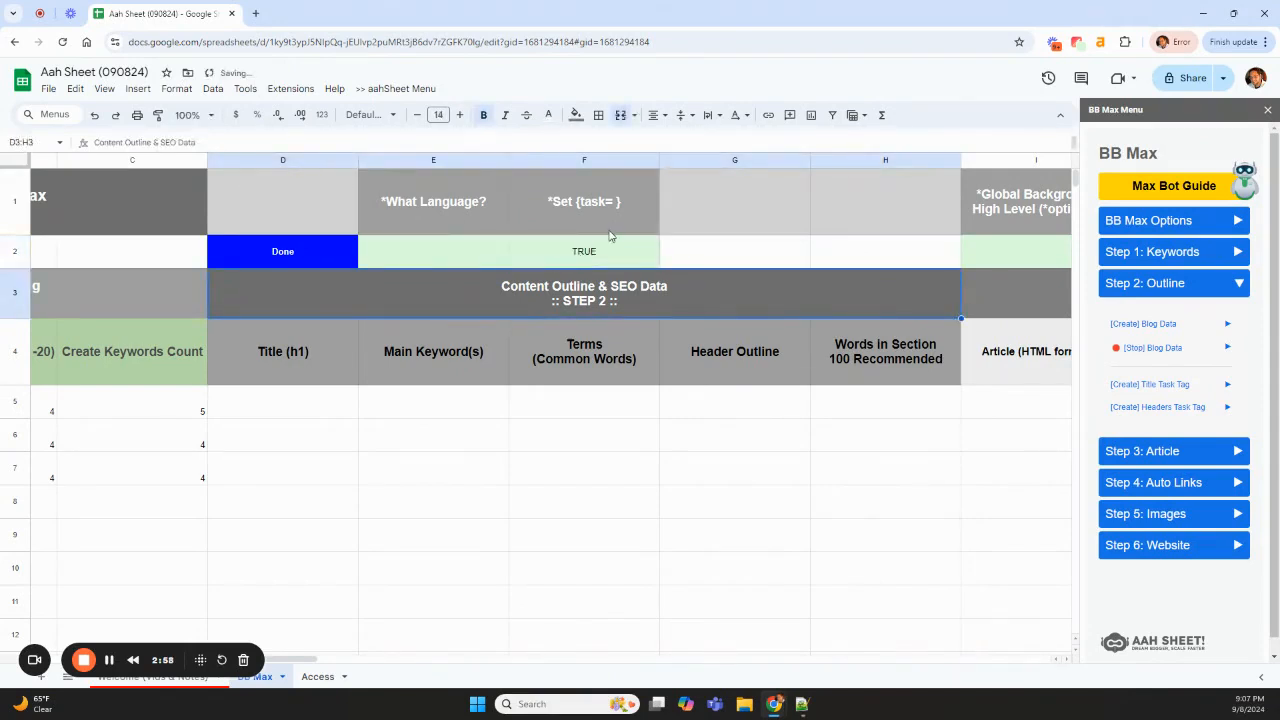
left_click(610, 244)
left_click(603, 220)
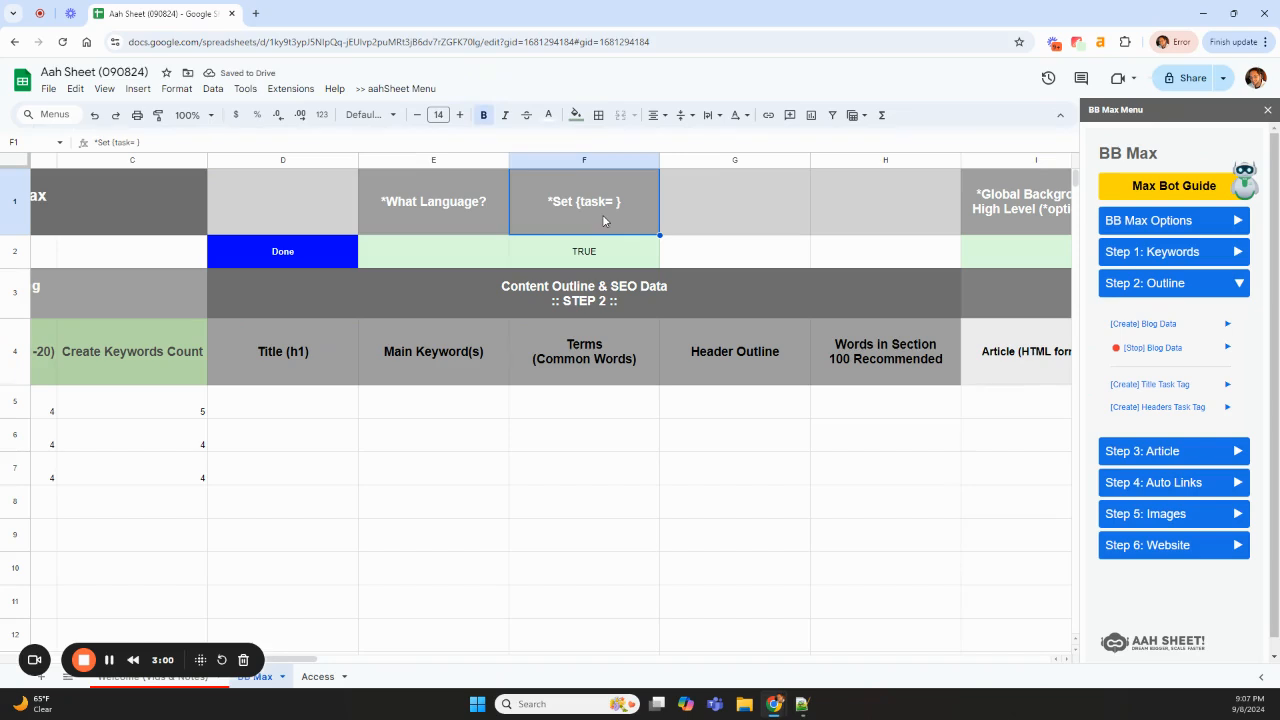
left_click(583, 252)
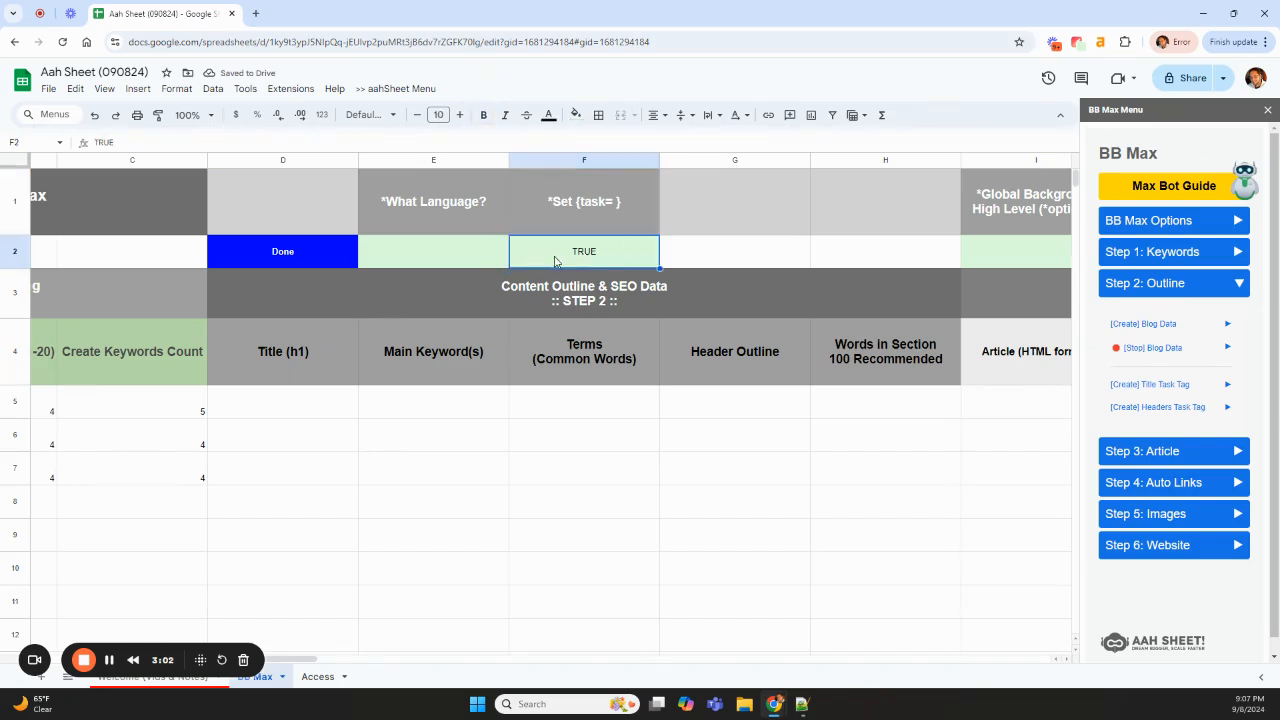
left_click(565, 204)
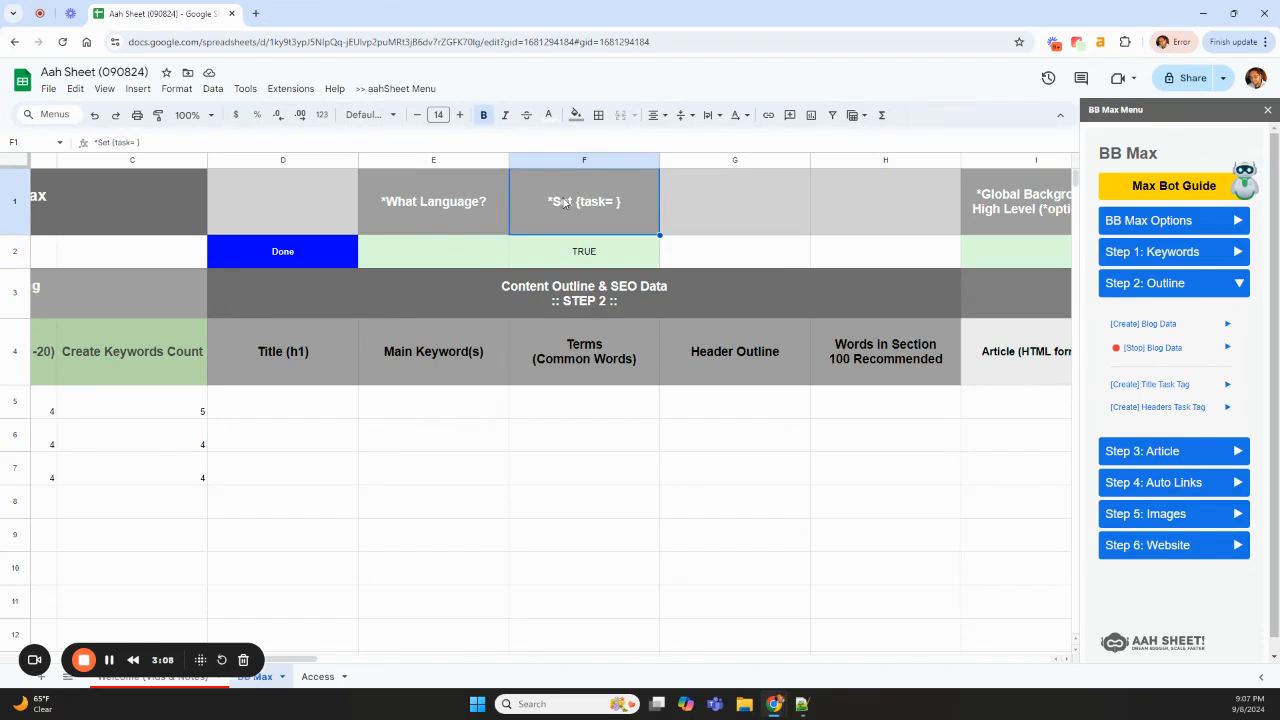
left_click(490, 198)
left_click(553, 201)
left_click(468, 205)
left_click(543, 212)
left_click(460, 410)
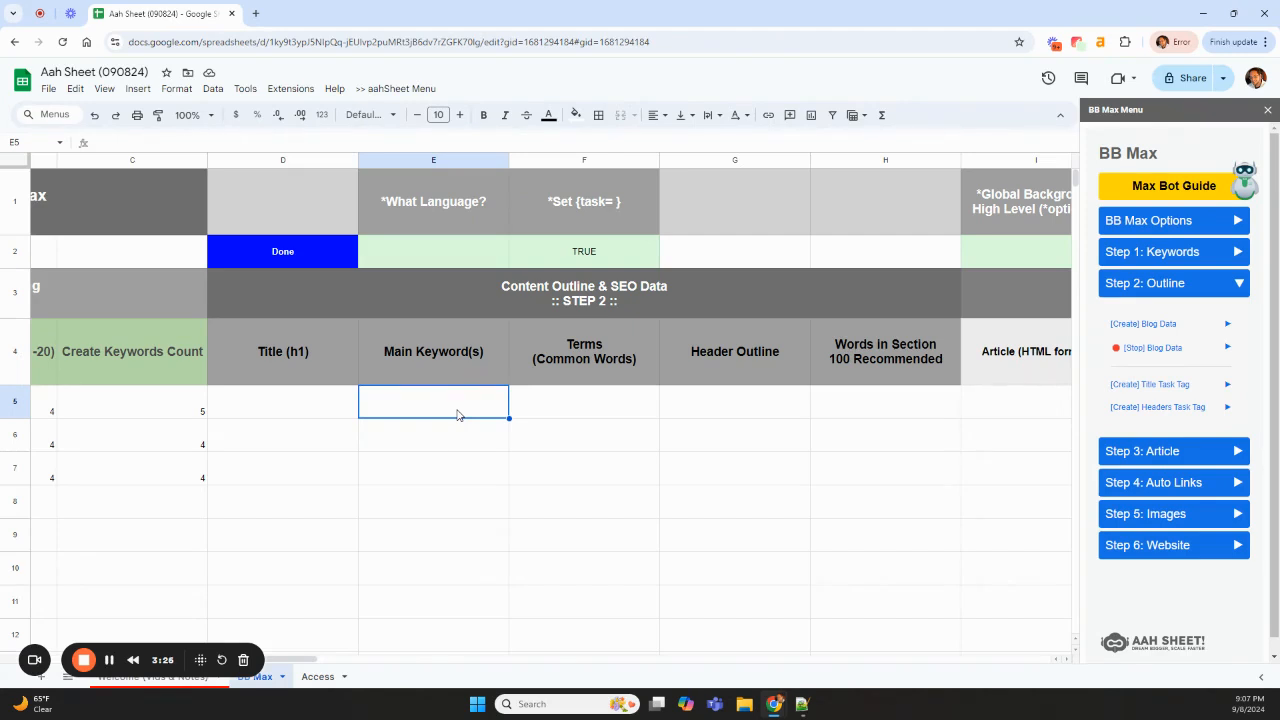
Run the Step 2 Create Blog Data command to generate titles, keywords, terms and header outlines
left_click(593, 216)
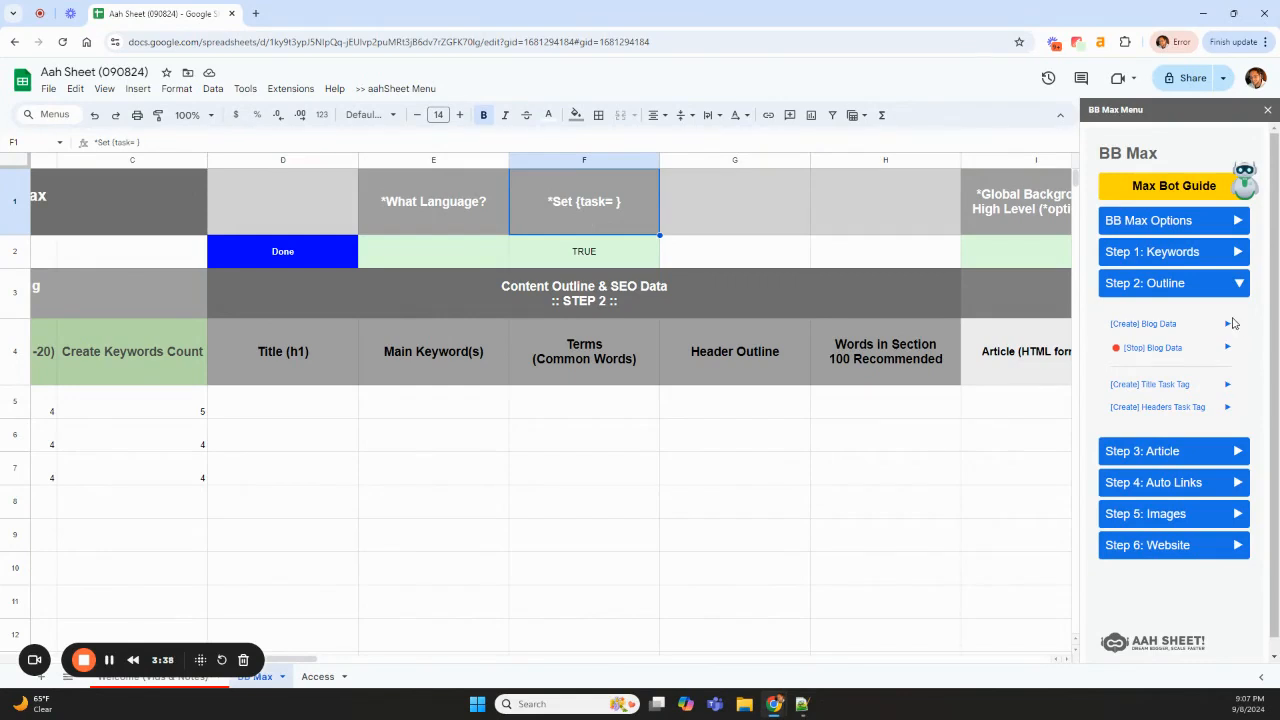
left_click(1143, 330)
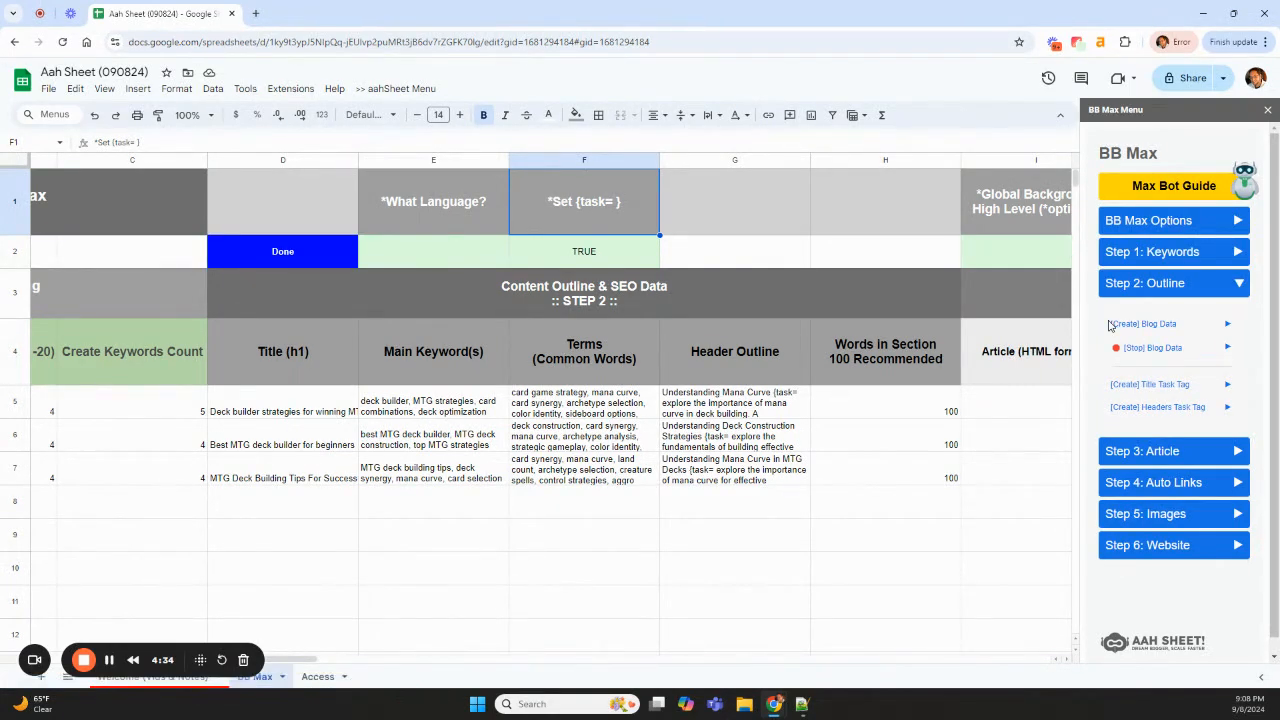
Examine the task instruction attached to the "Understanding Mana Curve" header in the row 5 Header Outline
left_click(568, 262)
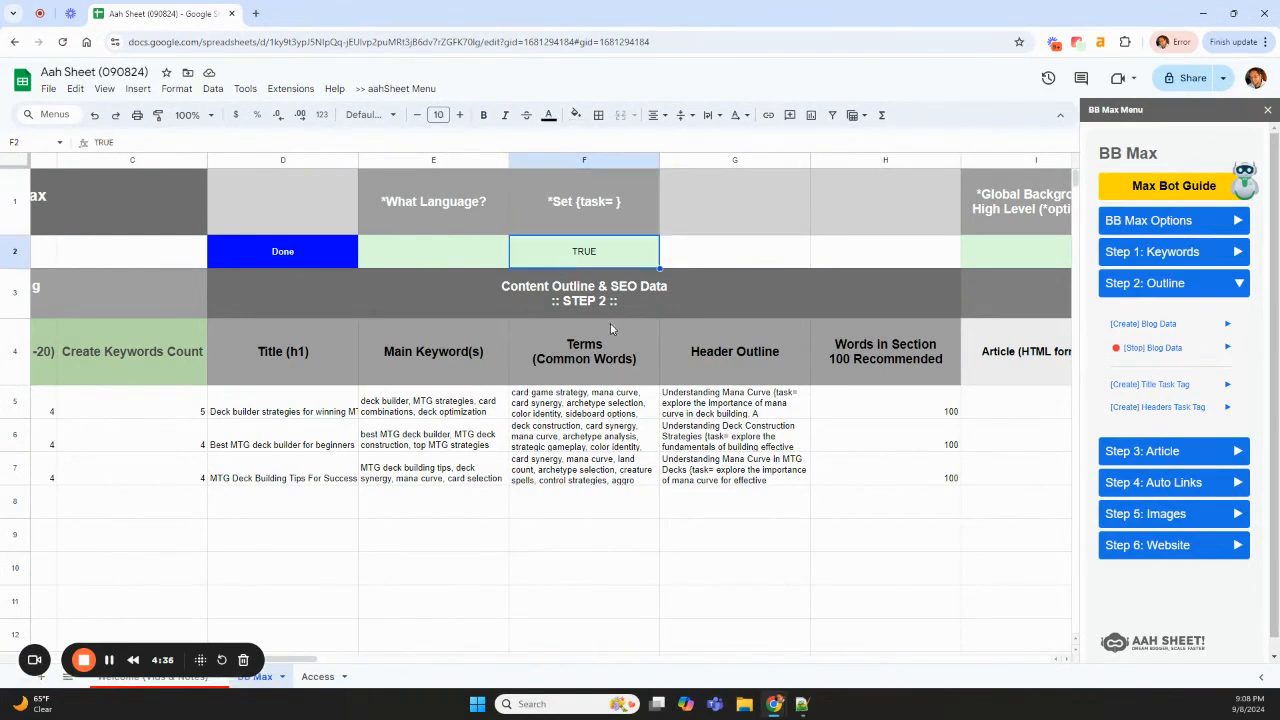
left_click(714, 160)
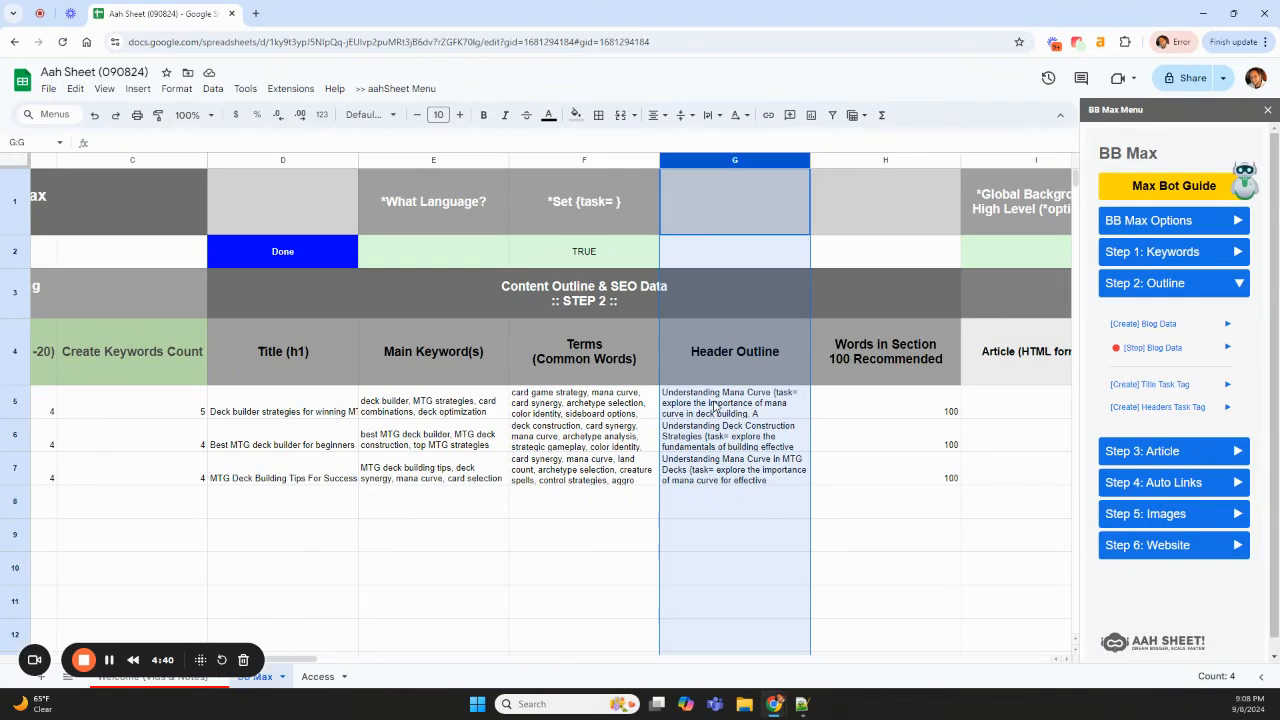
double_click(714, 405)
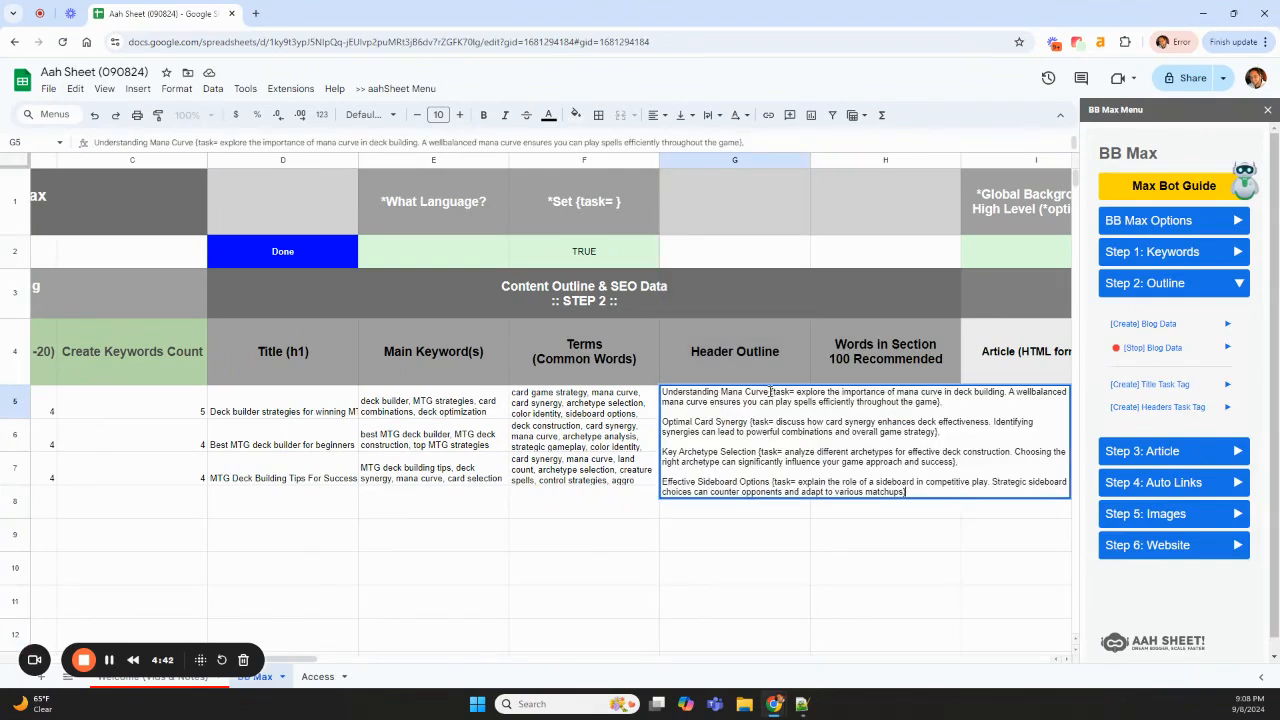
left_click_drag(770, 391, 940, 404)
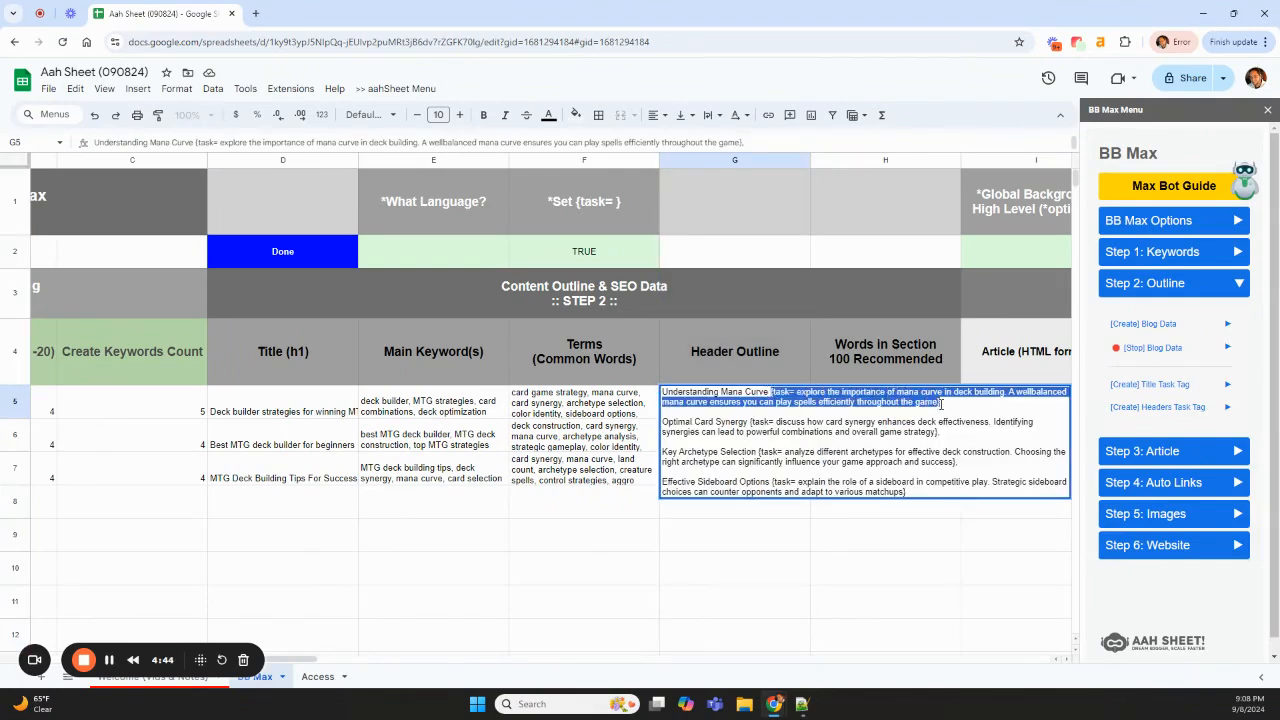
left_click(790, 412)
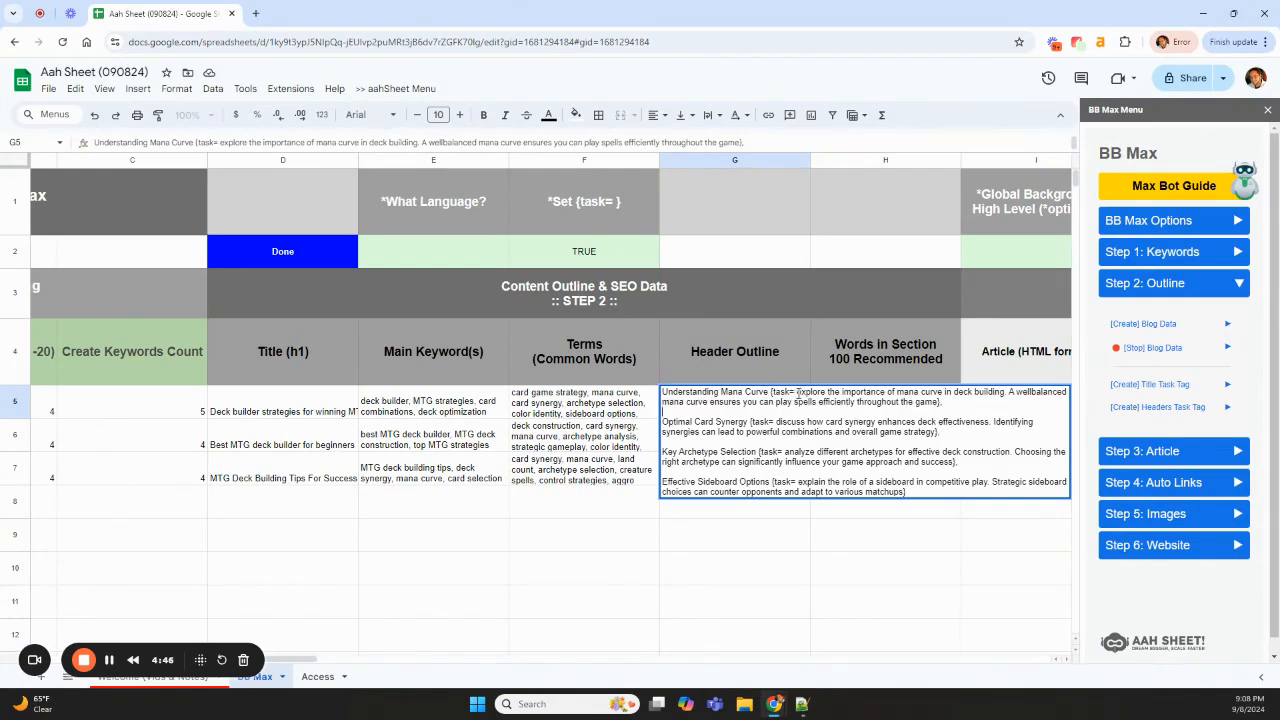
left_click_drag(798, 393, 940, 404)
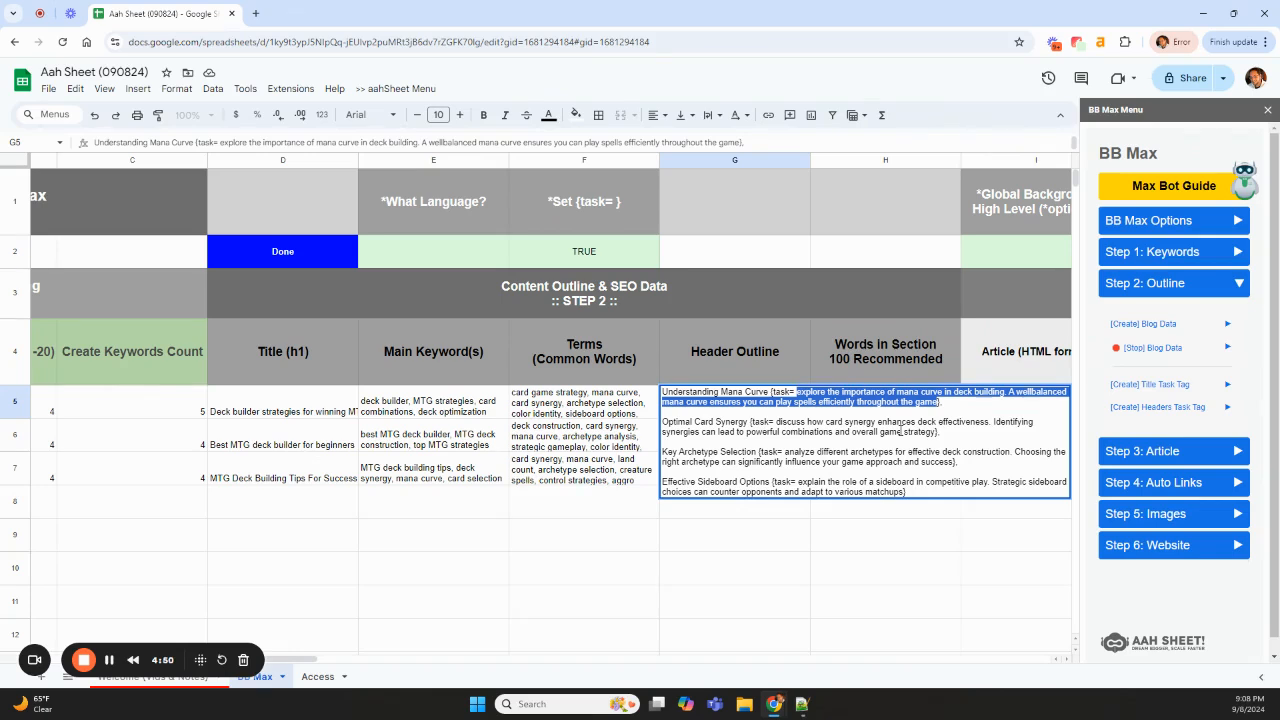
left_click(792, 399)
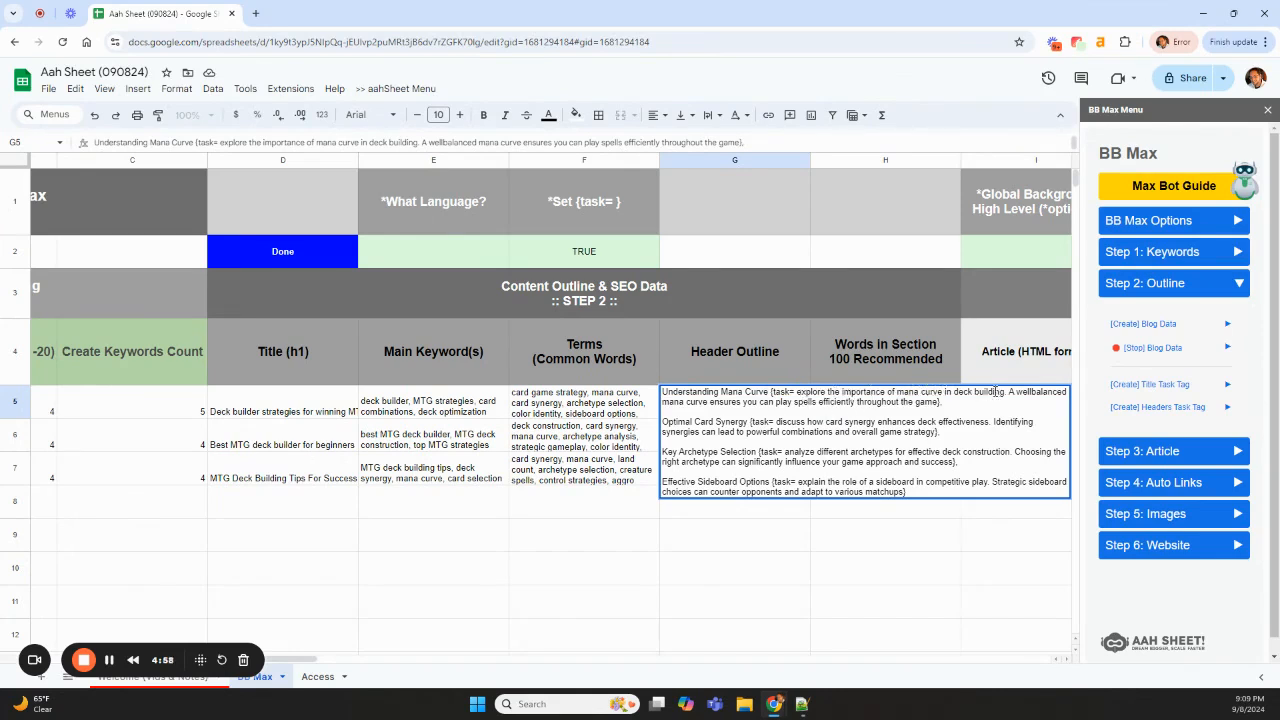
left_click_drag(1006, 391, 807, 393)
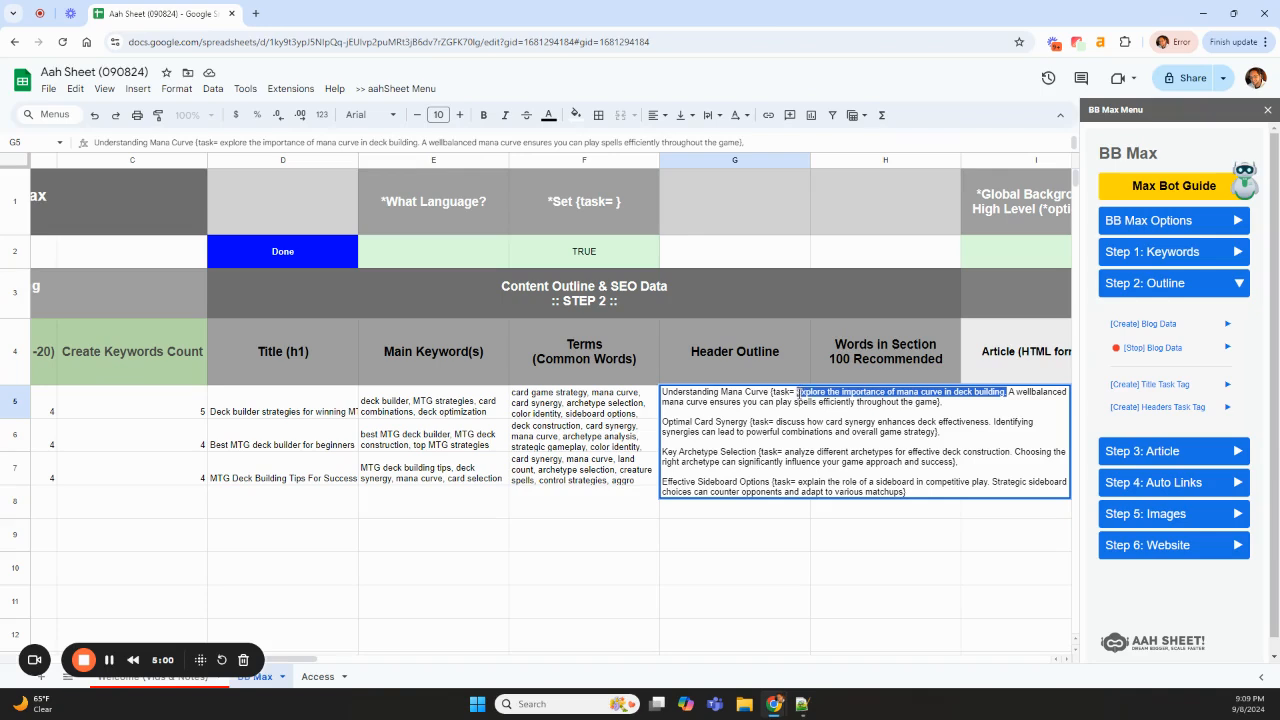
left_click(906, 410)
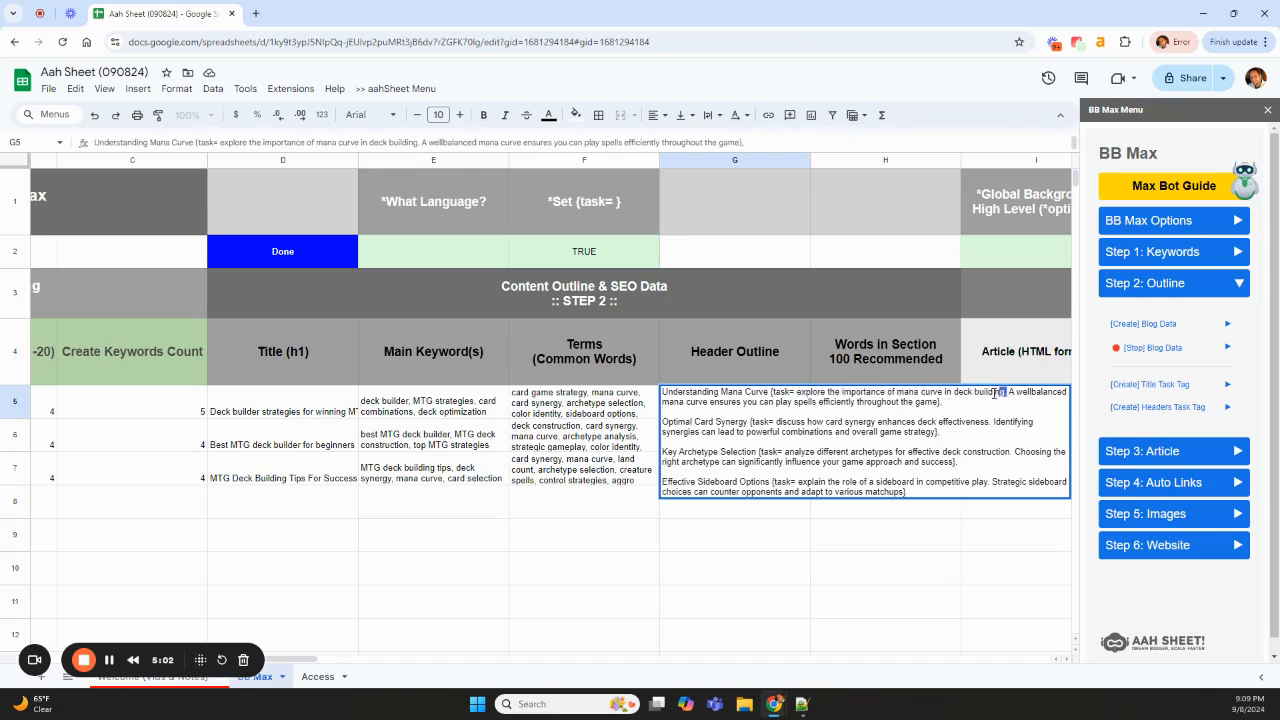
left_click_drag(1006, 391, 798, 391)
left_click(965, 401)
left_click_drag(1006, 393, 796, 392)
left_click(922, 409)
left_click_drag(798, 396, 939, 402)
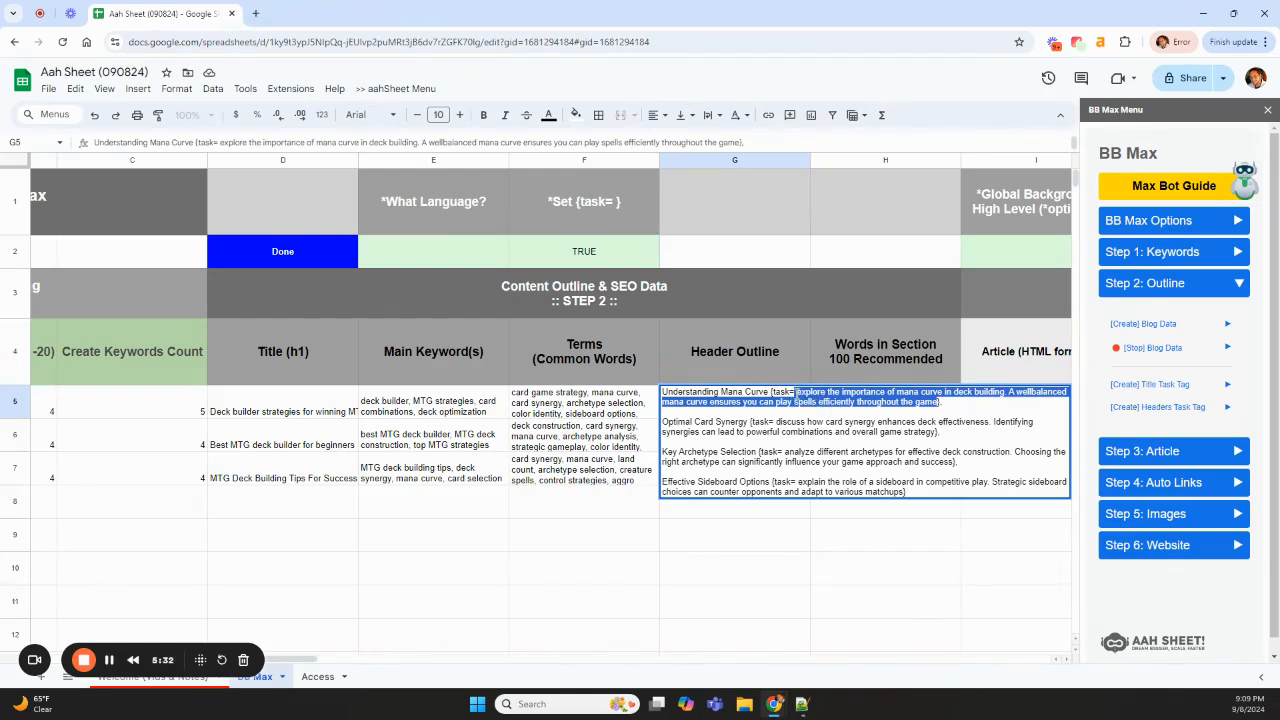
left_click(796, 394)
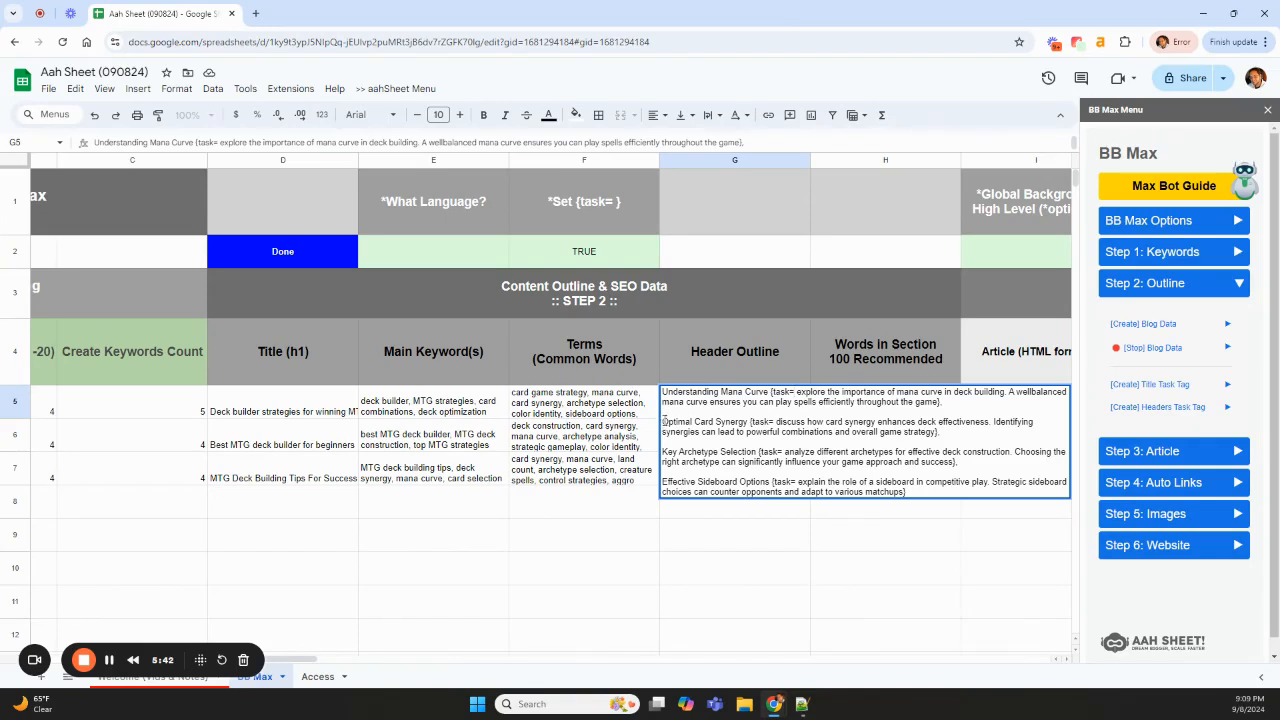
Examine the "Optimal Card Synergy" and "Key Archetype Selection" headers and their task instructions in the row 5 outline
left_click_drag(663, 421, 940, 434)
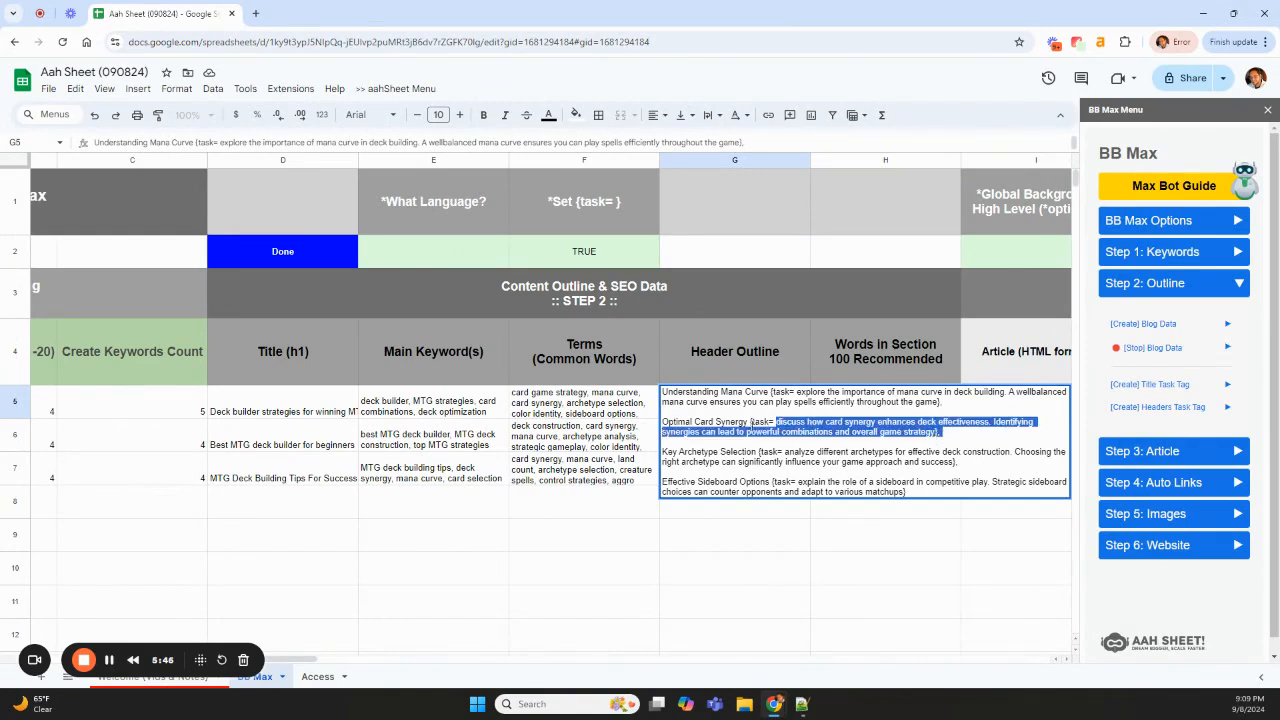
left_click_drag(663, 422, 747, 422)
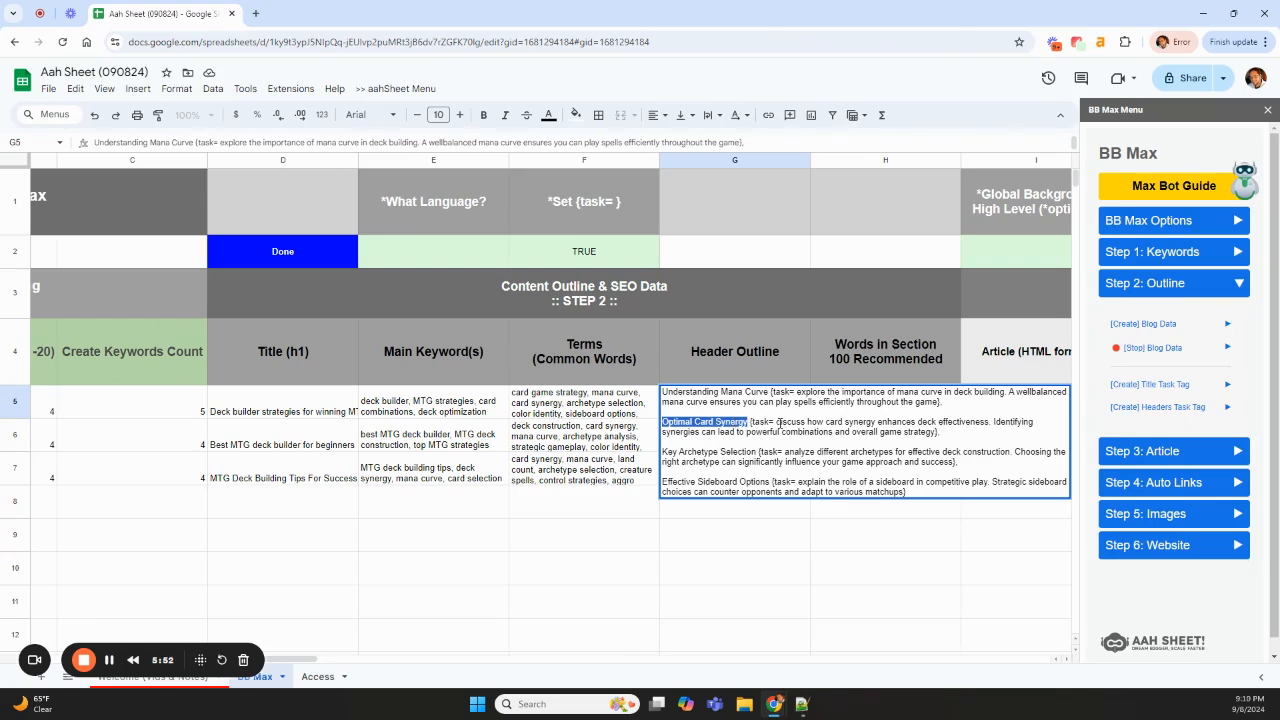
left_click_drag(776, 422, 938, 436)
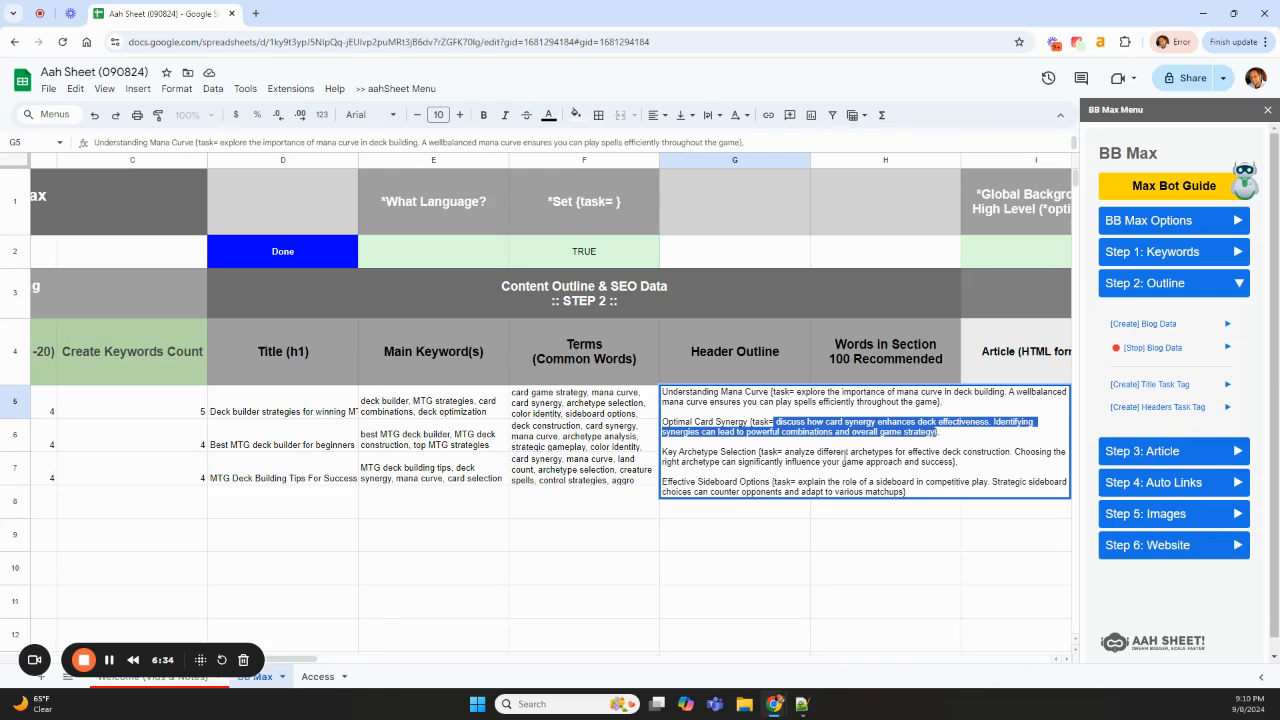
left_click_drag(759, 452, 954, 461)
left_click(956, 461)
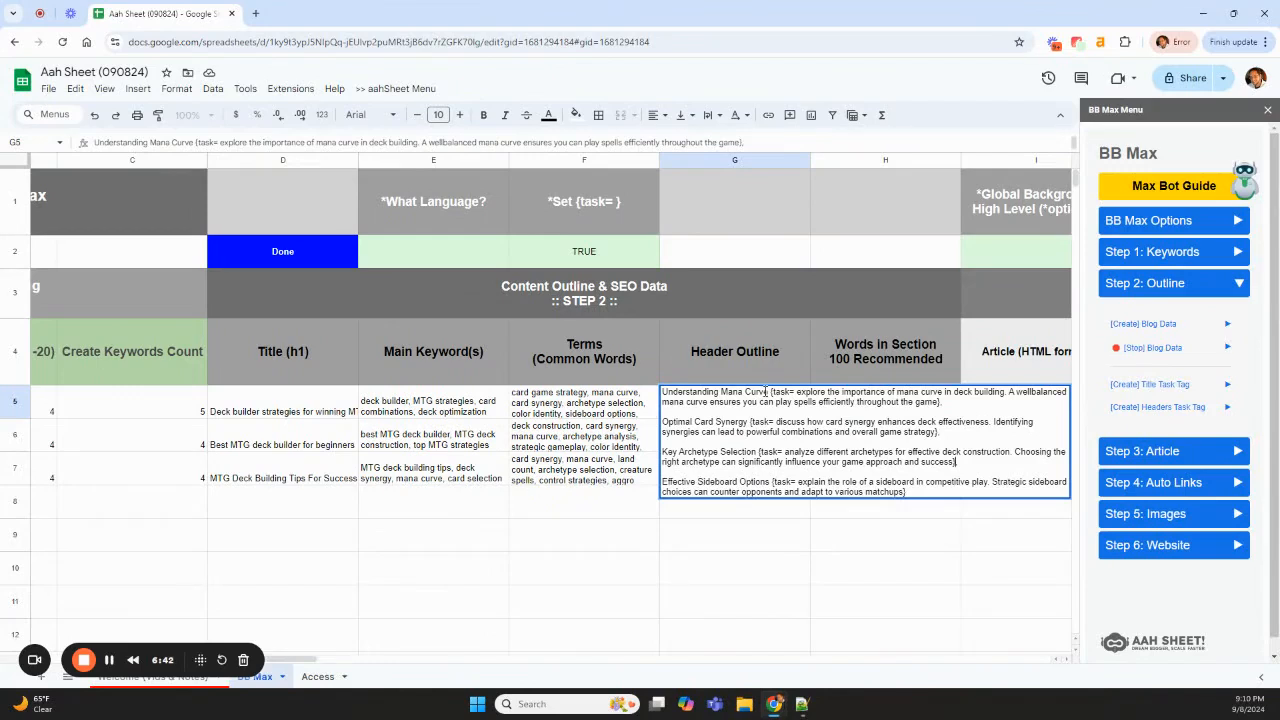
Review the full text of the generated title and main keywords in row 5
double_click(292, 405)
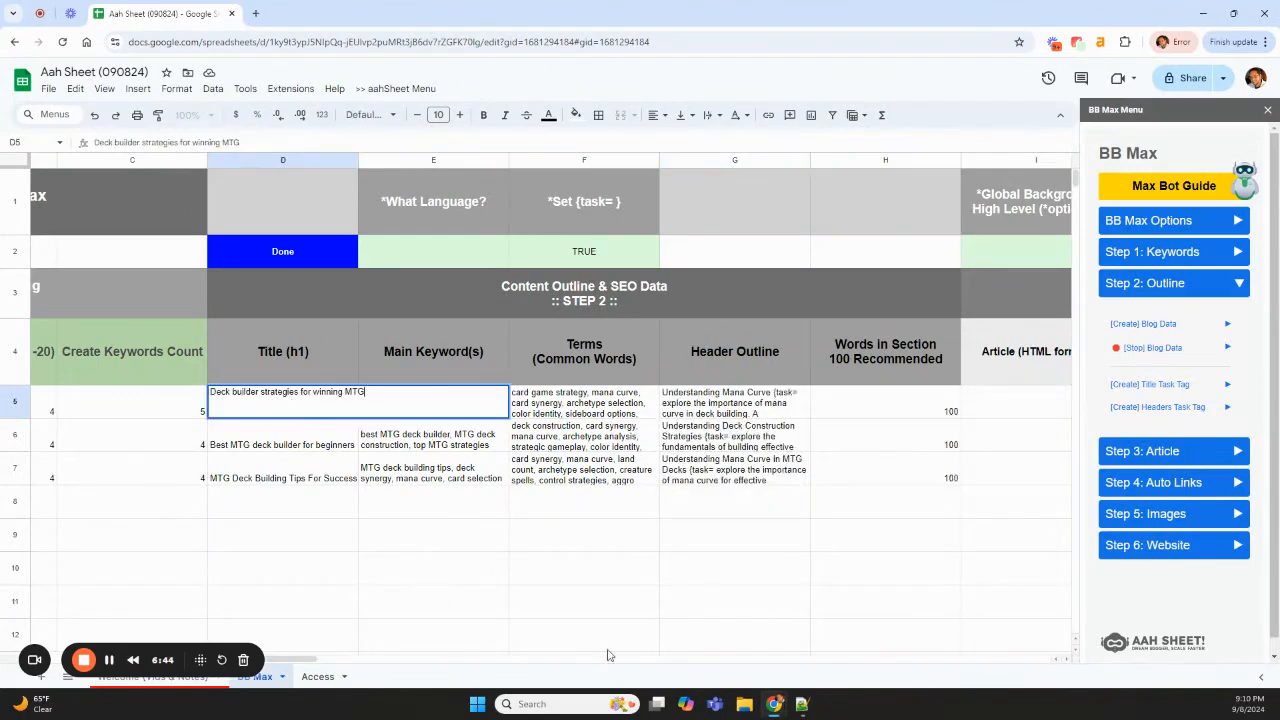
left_click(597, 540)
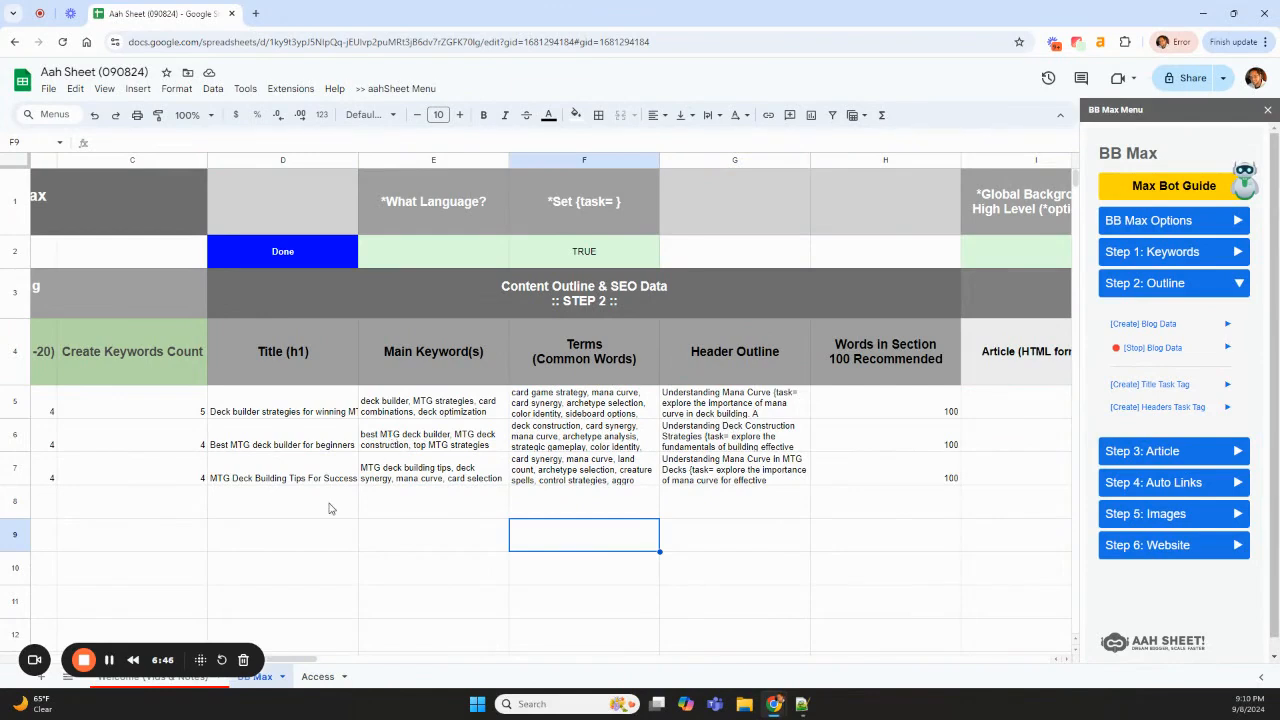
left_click(316, 164)
left_click(310, 403)
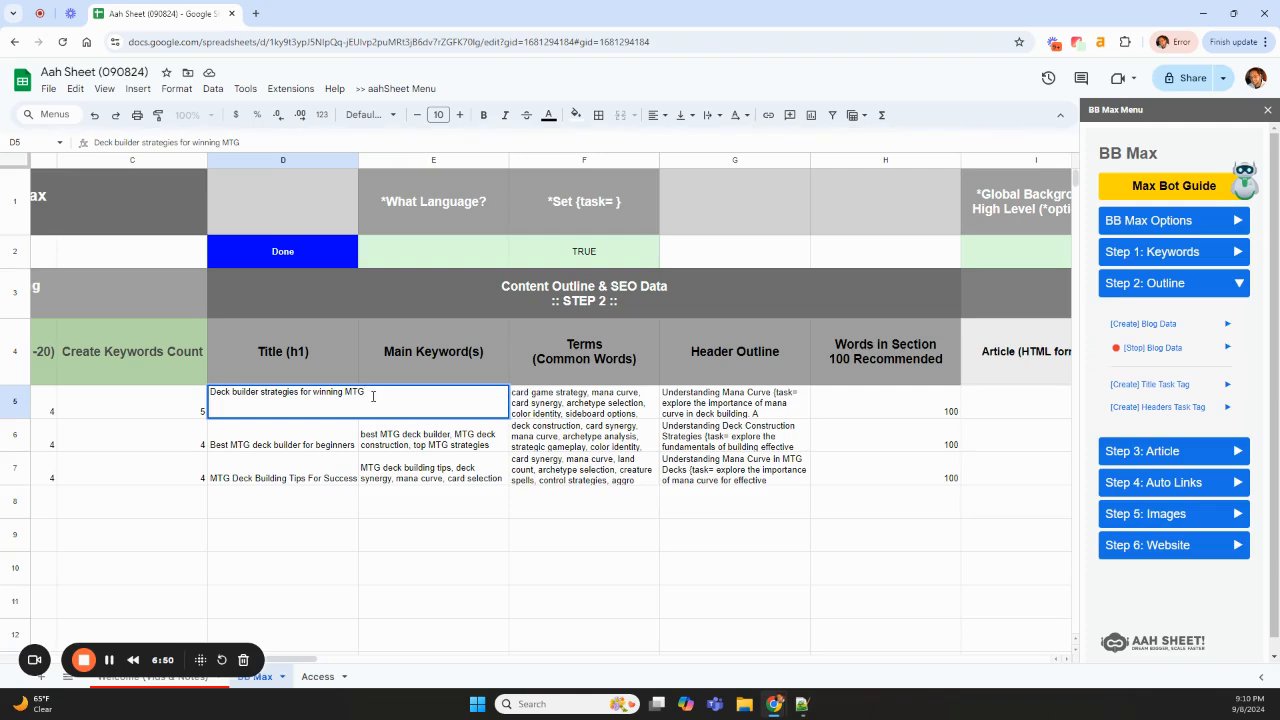
left_click(450, 415)
double_click(449, 409)
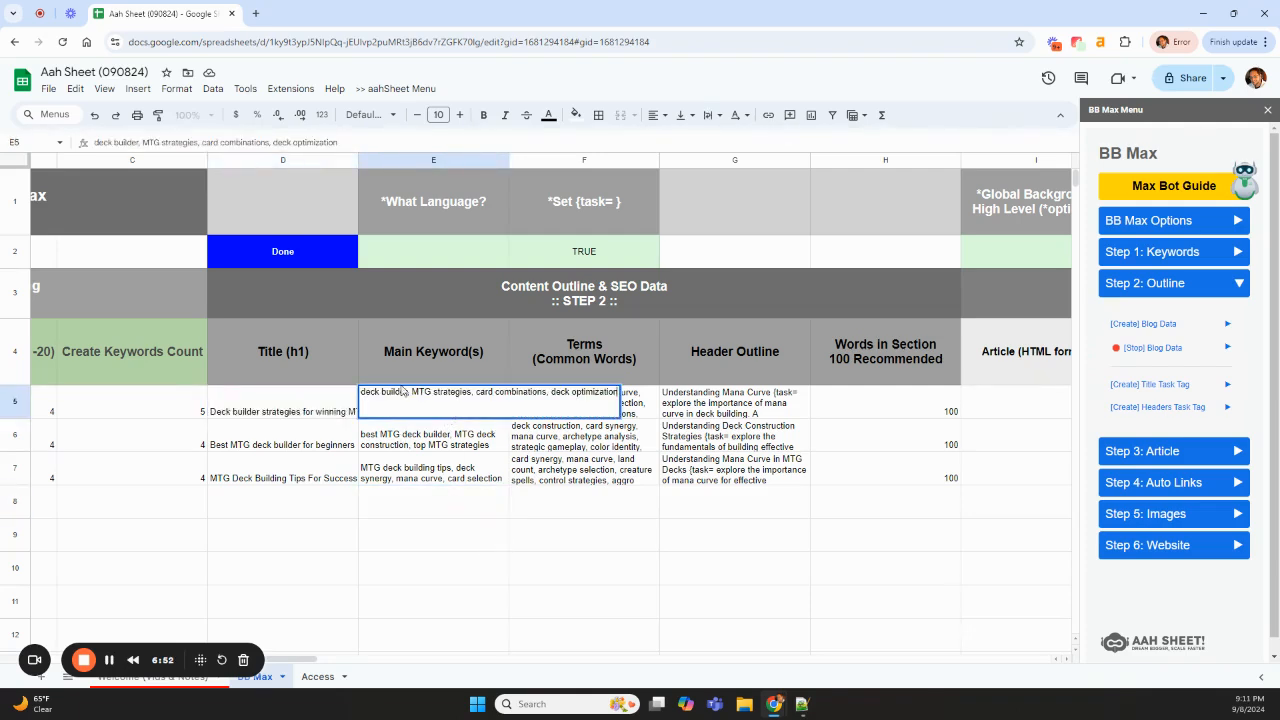
left_click(513, 509)
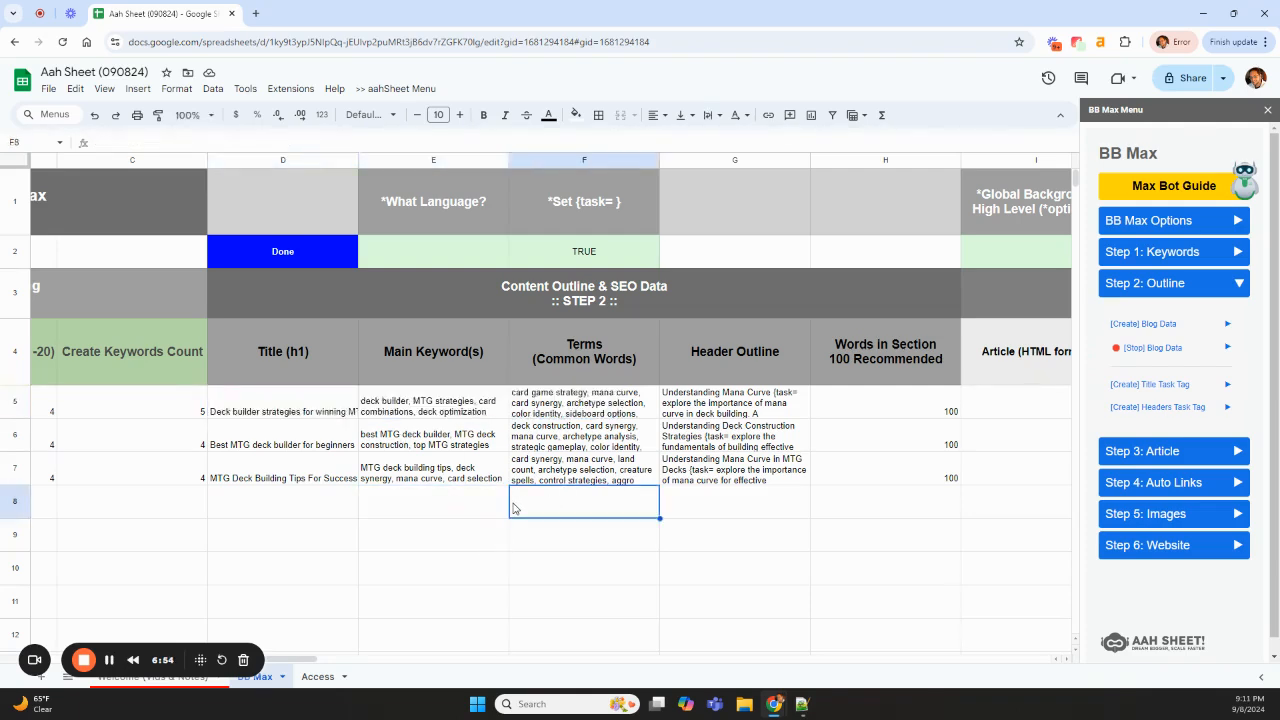
Review the complete list of common terms generated for the first article in row 5
double_click(526, 401)
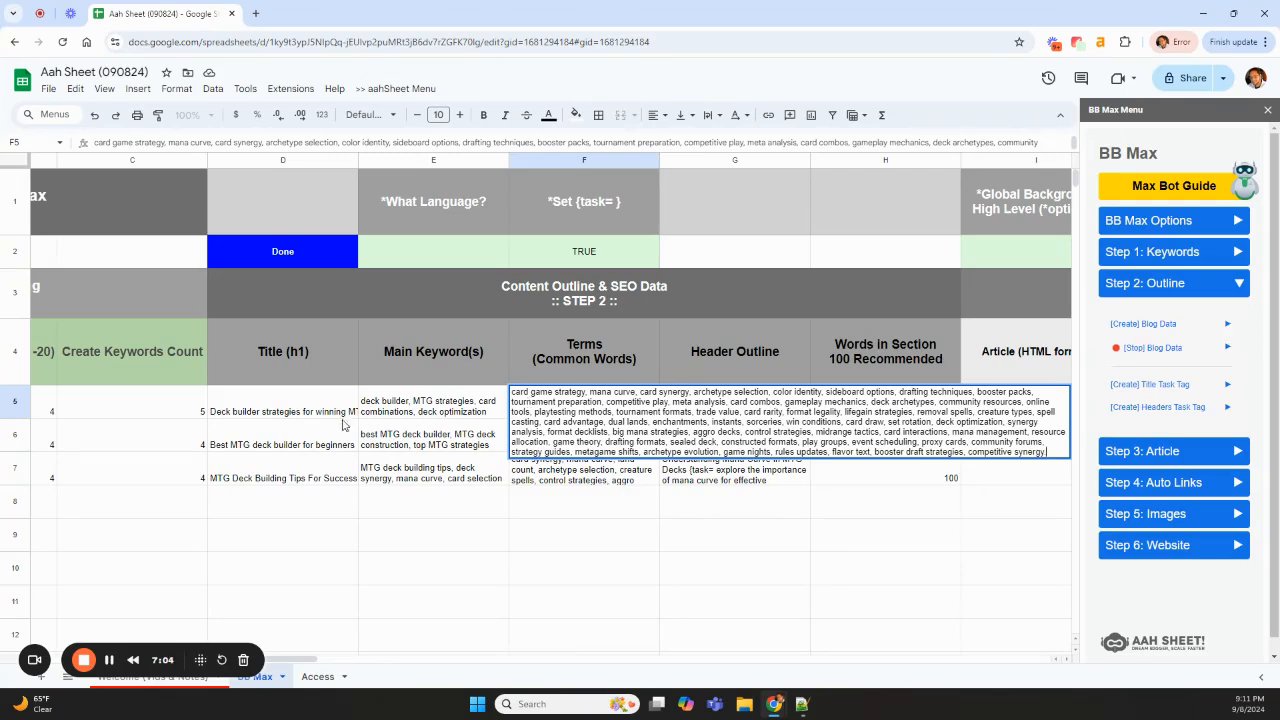
left_click_drag(512, 393, 993, 481)
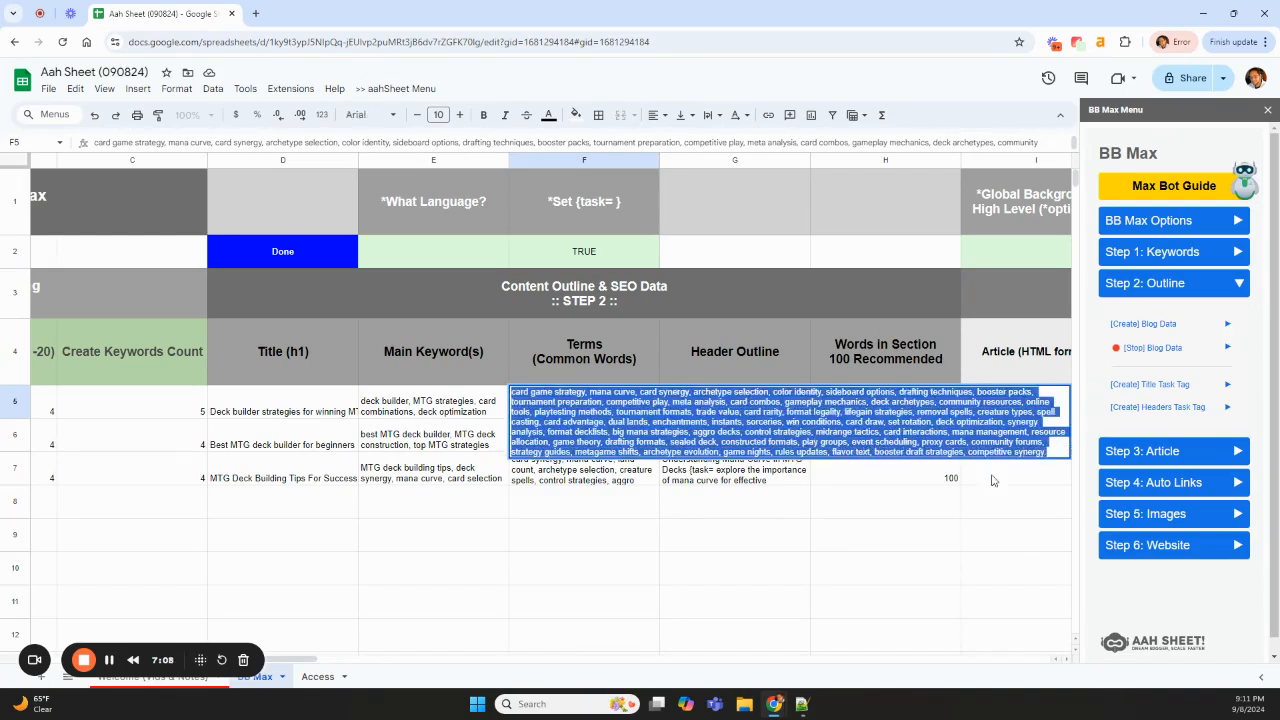
left_click(721, 519)
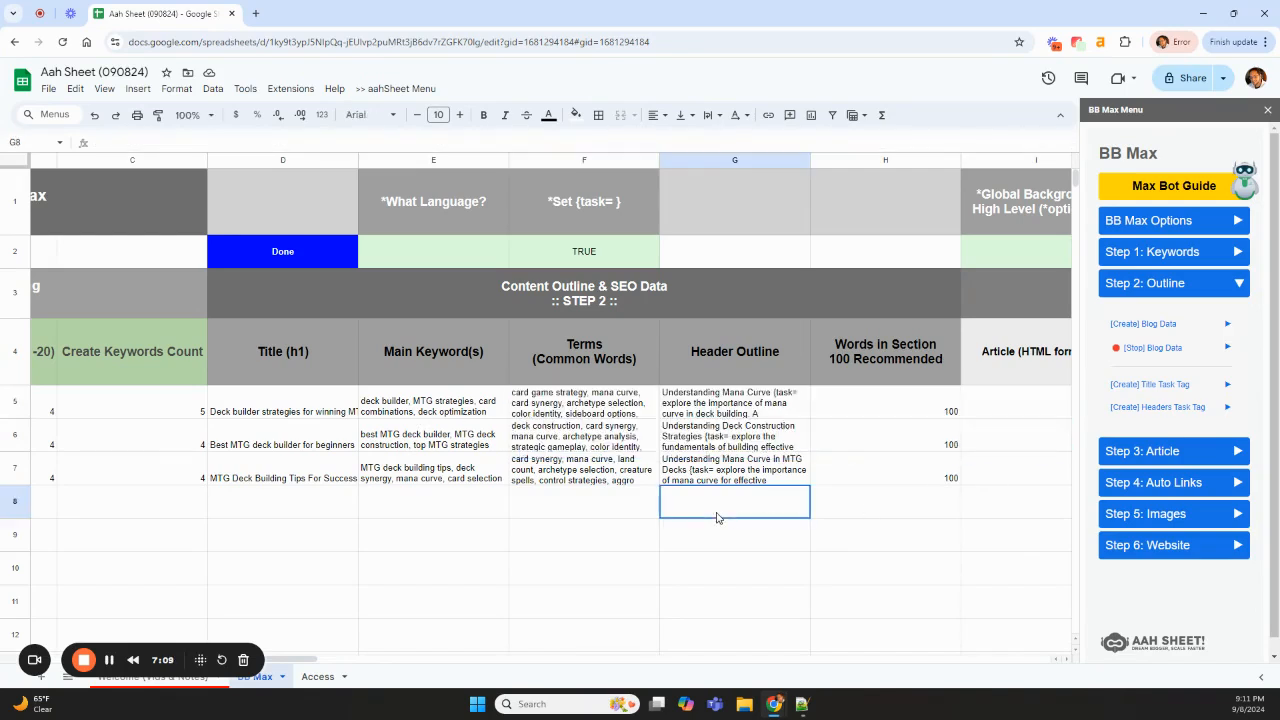
triple_click(563, 405)
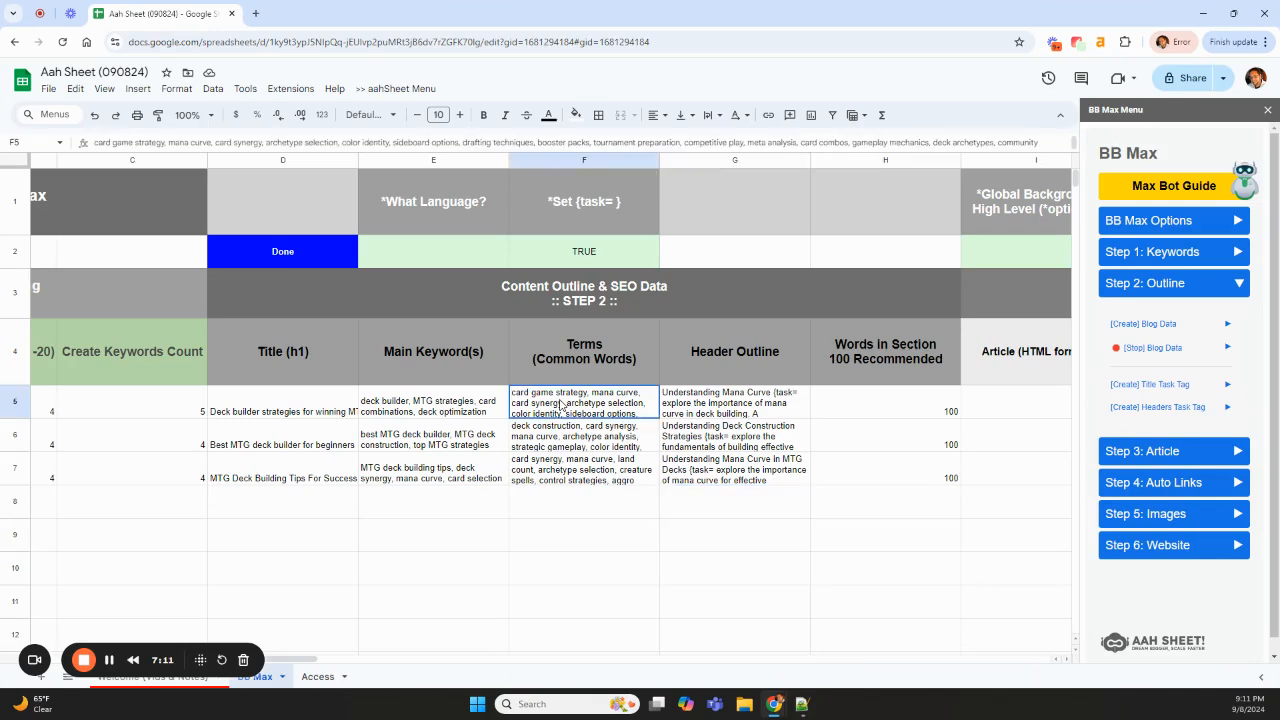
left_click(598, 515)
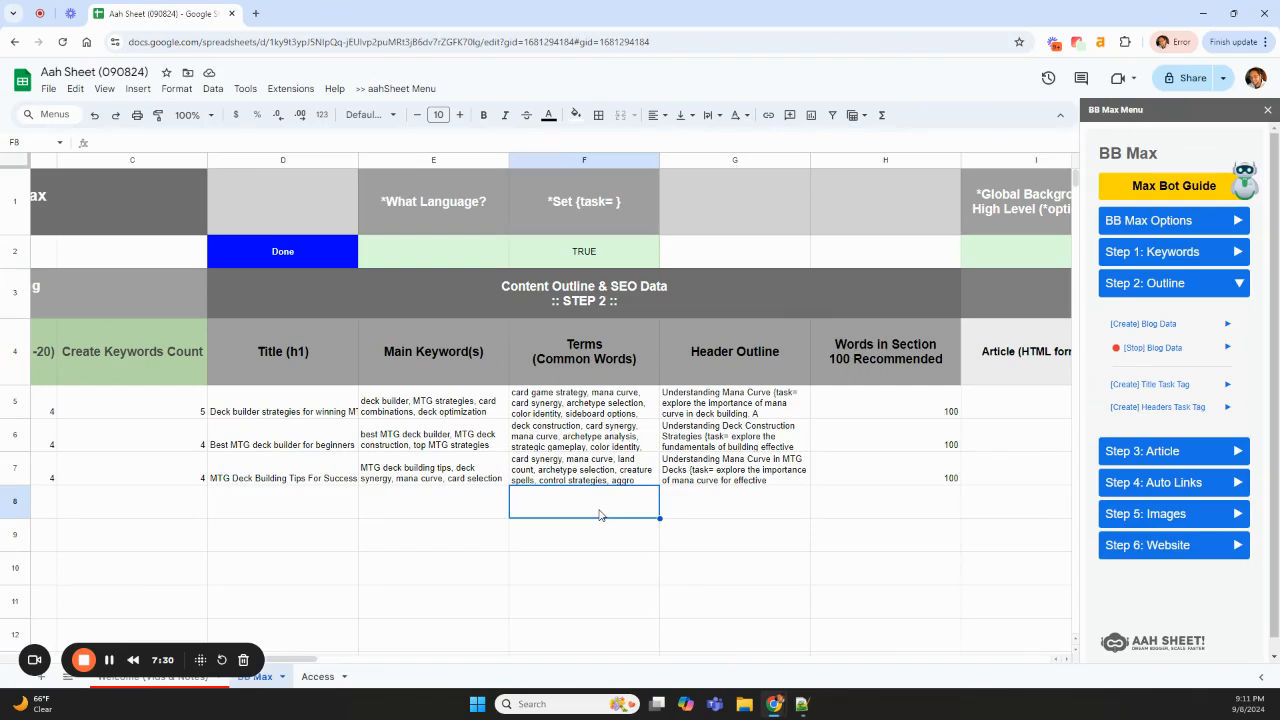
Examine the row 5 Terms list, highlighting the terms from "tournament formats" through to "competitive synergy"
double_click(633, 400)
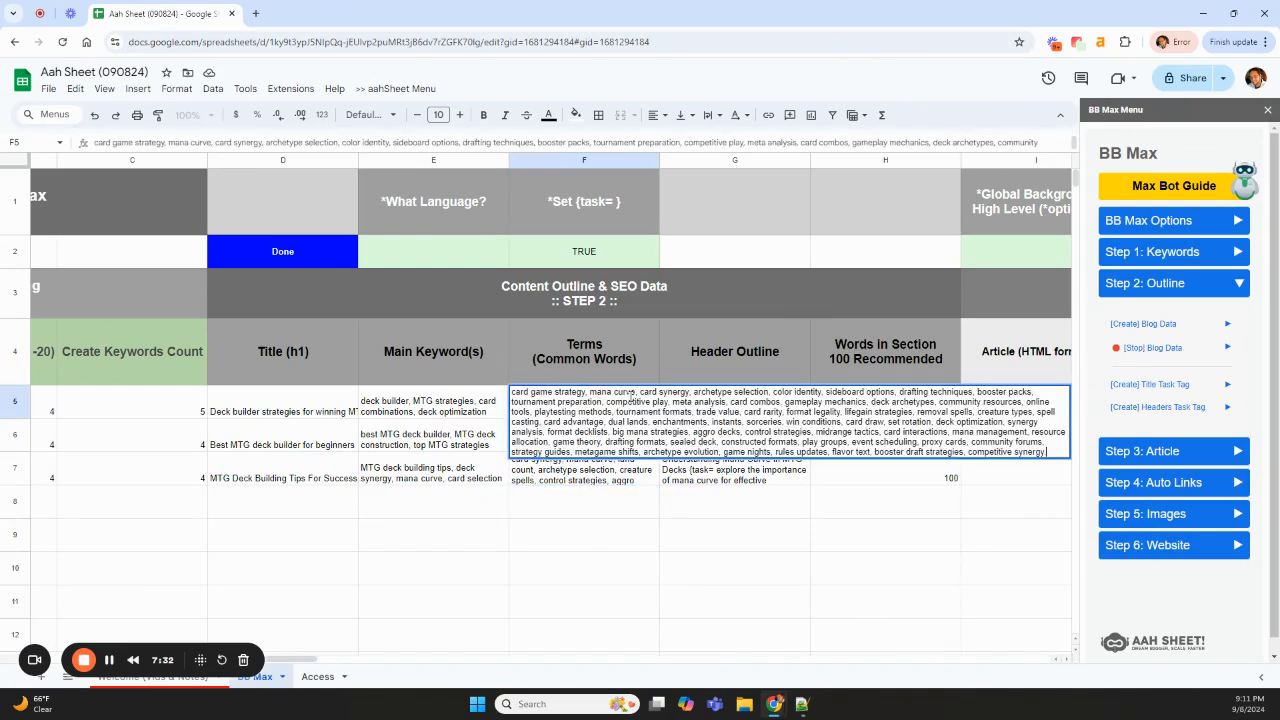
left_click_drag(1046, 452, 672, 411)
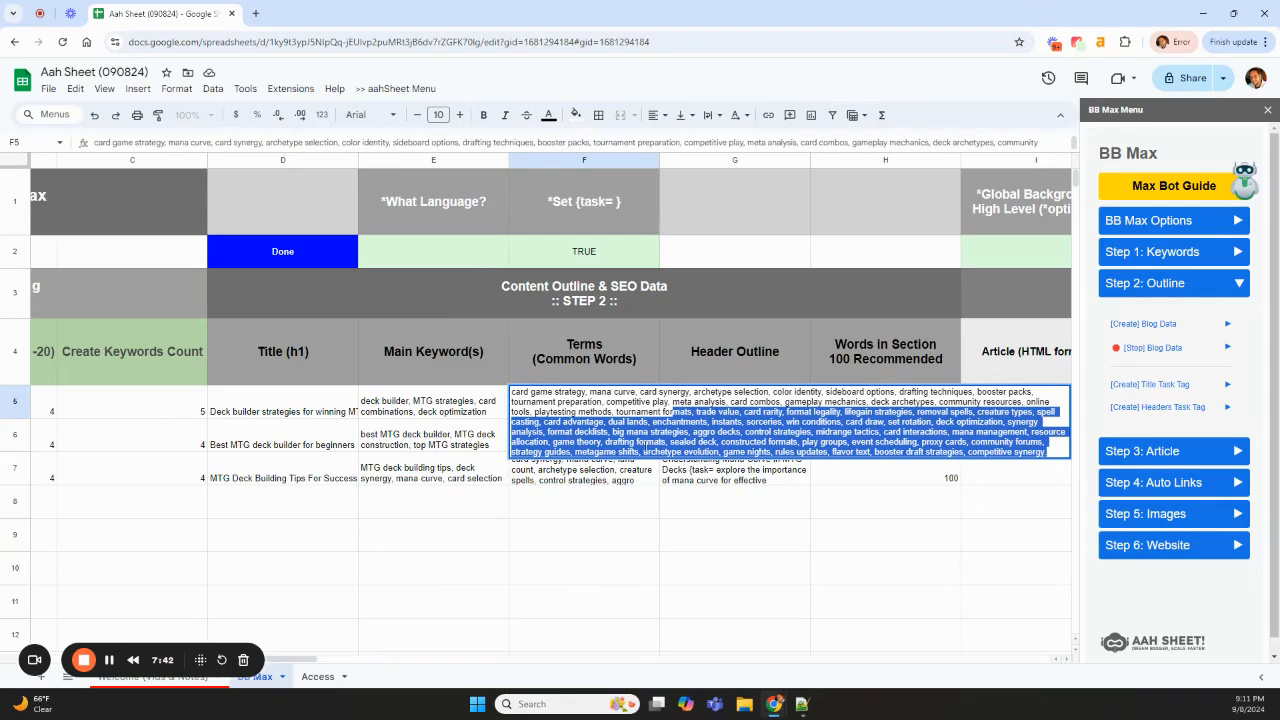
key("Escape")
double_click(595, 402)
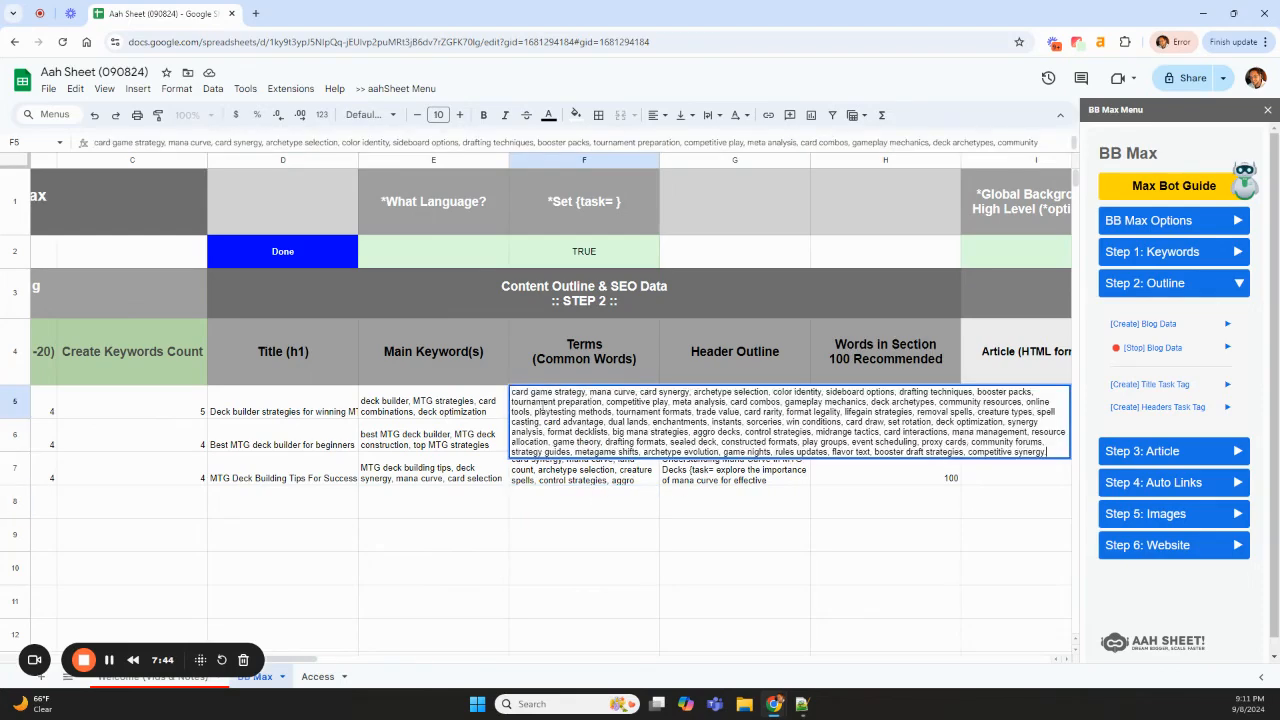
left_click(666, 509)
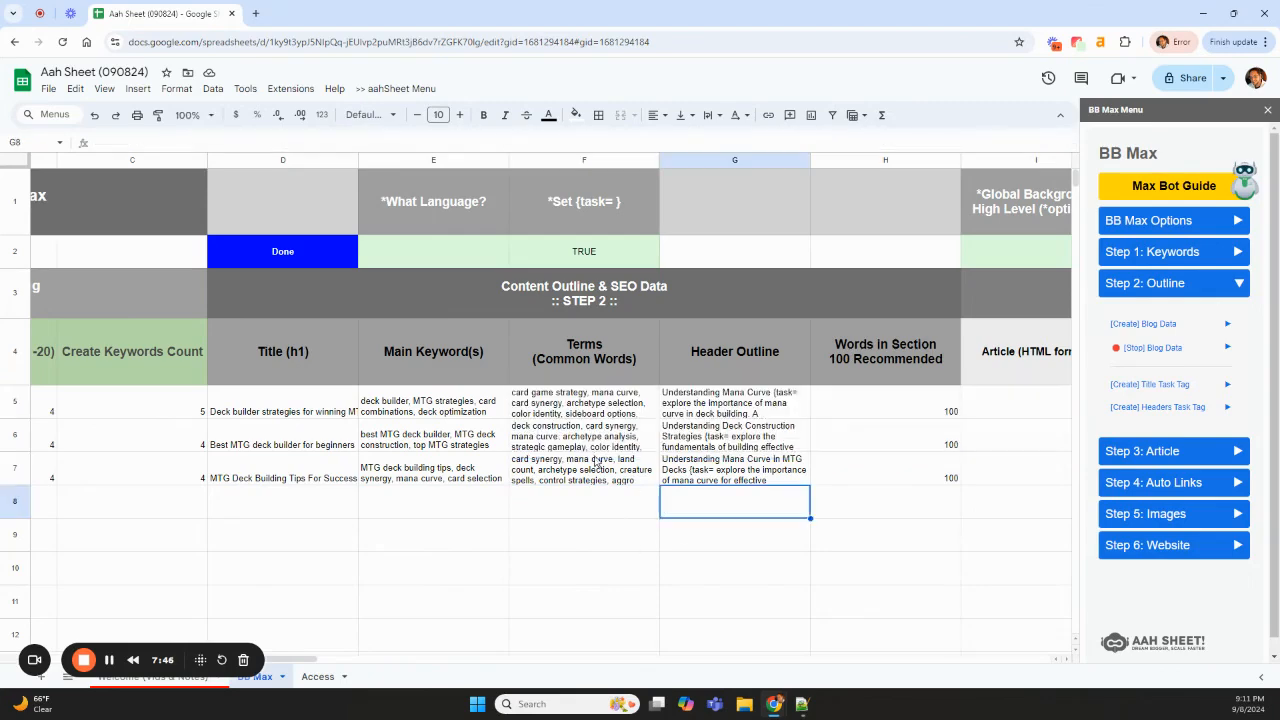
double_click(597, 410)
left_click(668, 510)
left_click(734, 400)
double_click(621, 406)
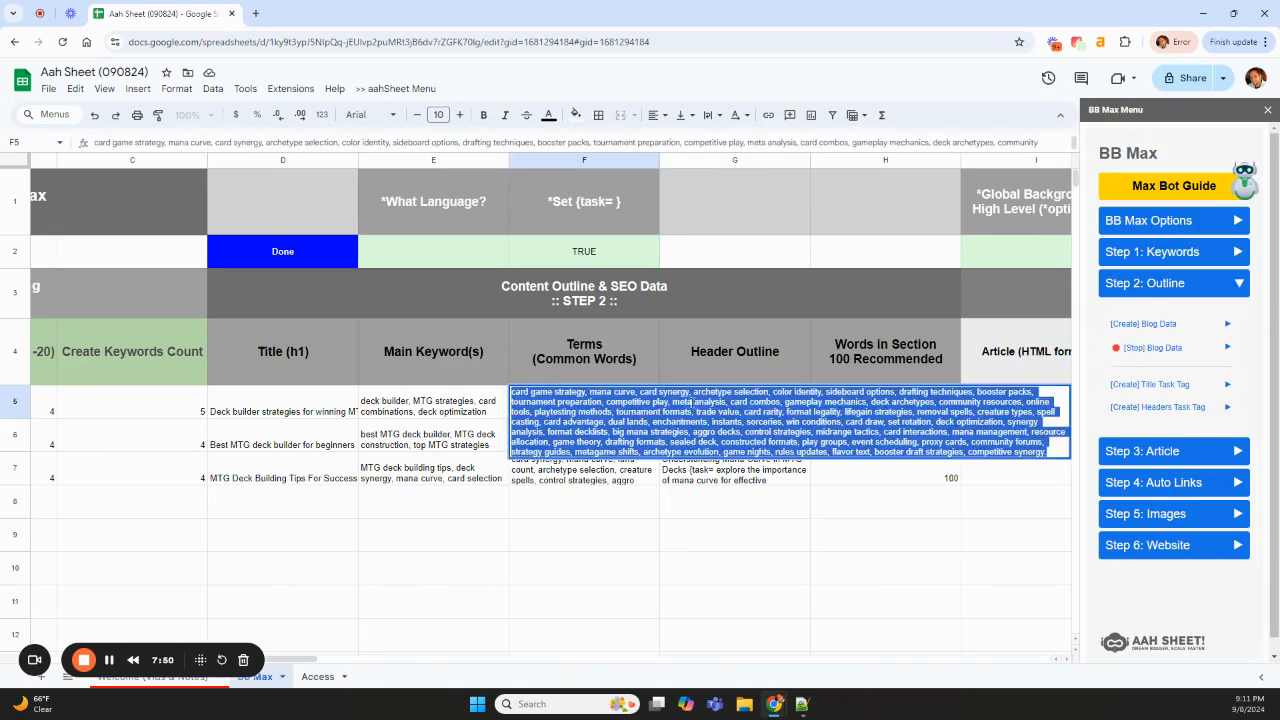
left_click(680, 510)
Review the row 5 Header Outline with its task instructions alongside the row 5 title
double_click(698, 395)
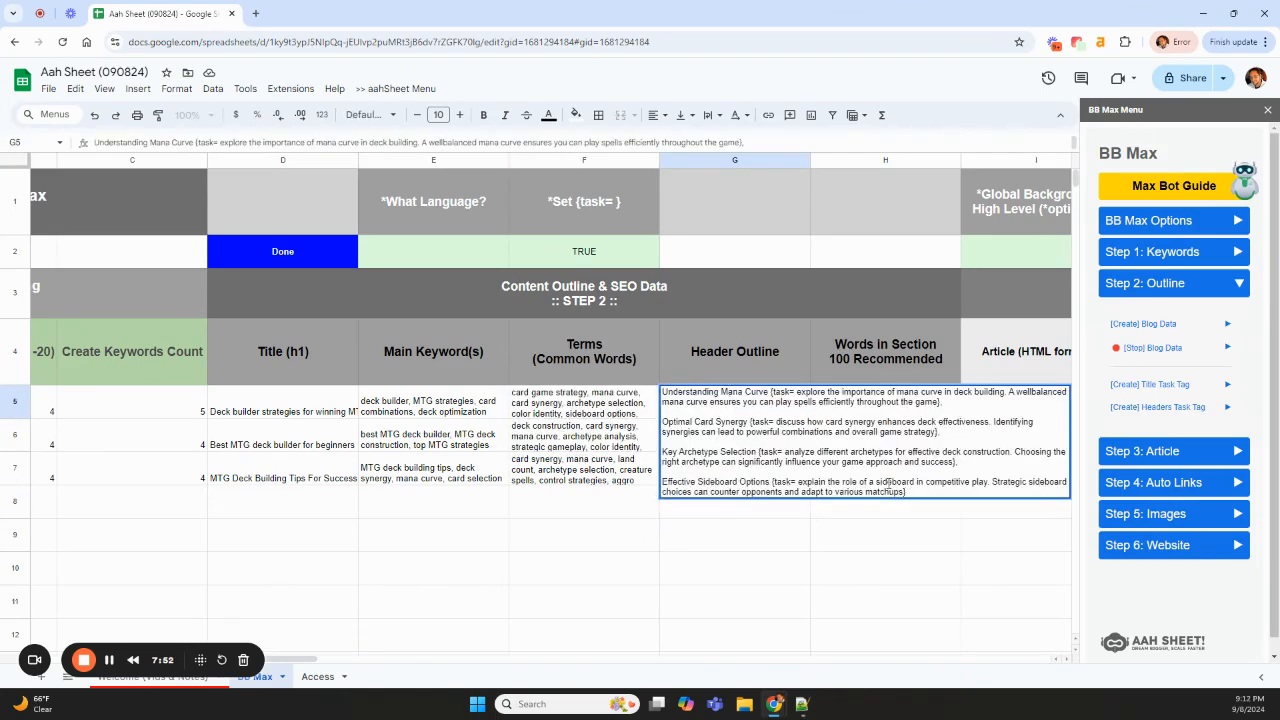
left_click(297, 406)
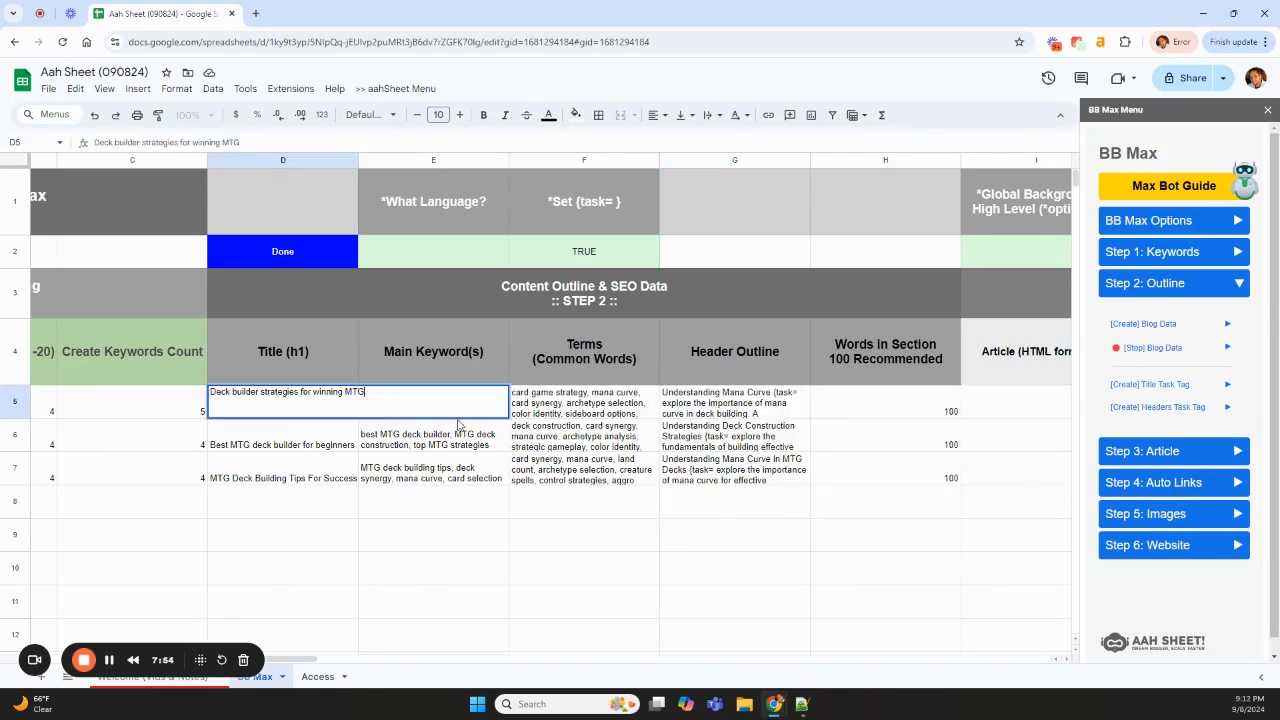
left_click(613, 505)
Examine the row 5 terms in successive groups, from "card game strategy", from "drafting techniques", and from "community resources" onwards
double_click(614, 408)
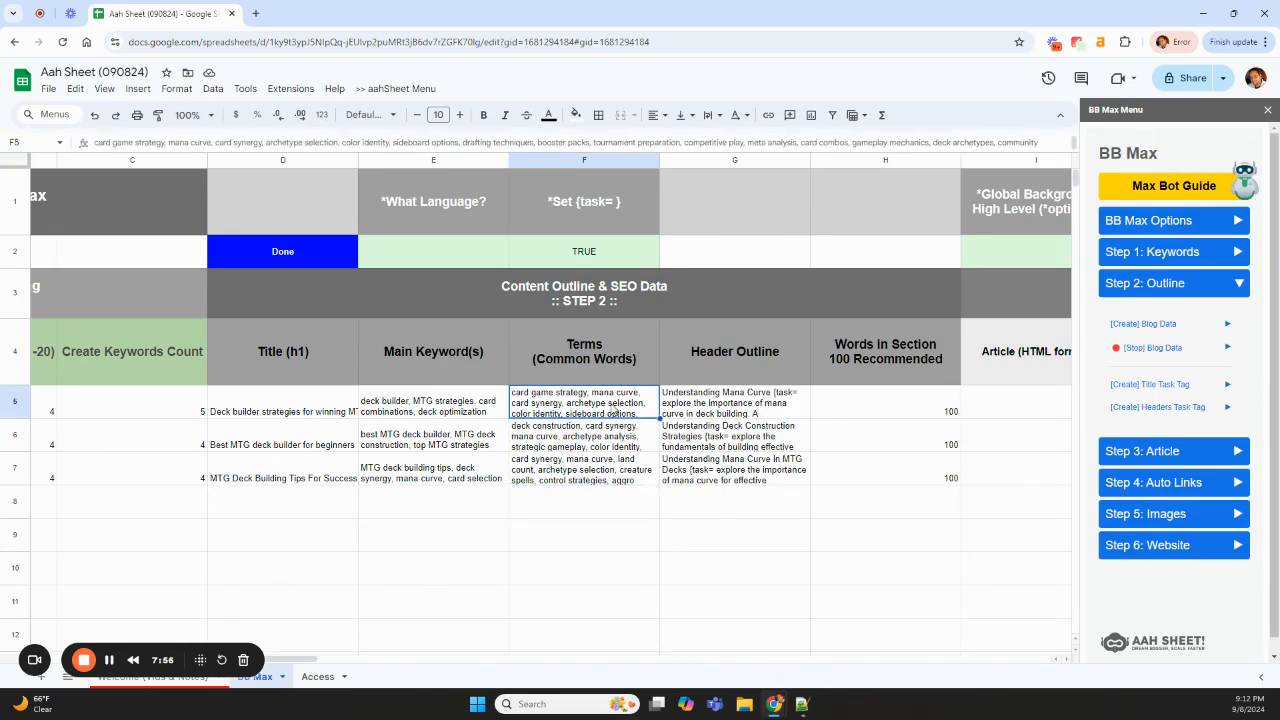
left_click_drag(1042, 452, 488, 391)
left_click(803, 401)
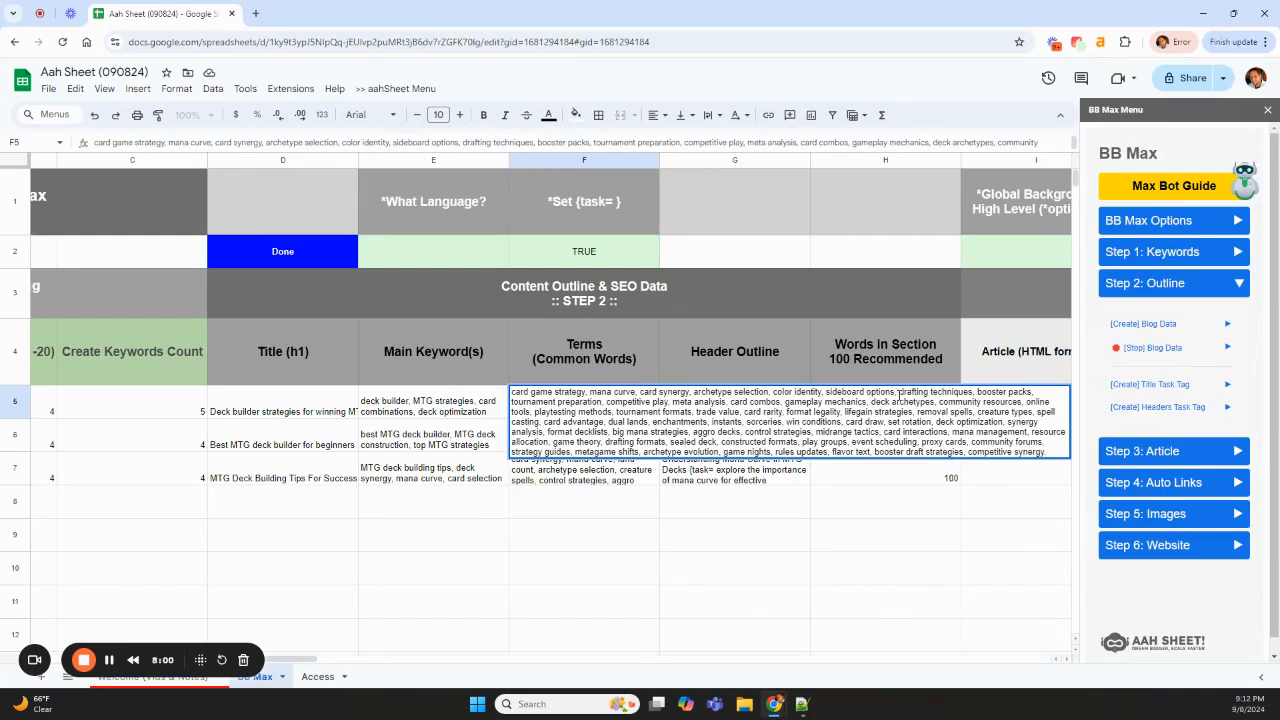
left_click_drag(896, 393, 308, 416)
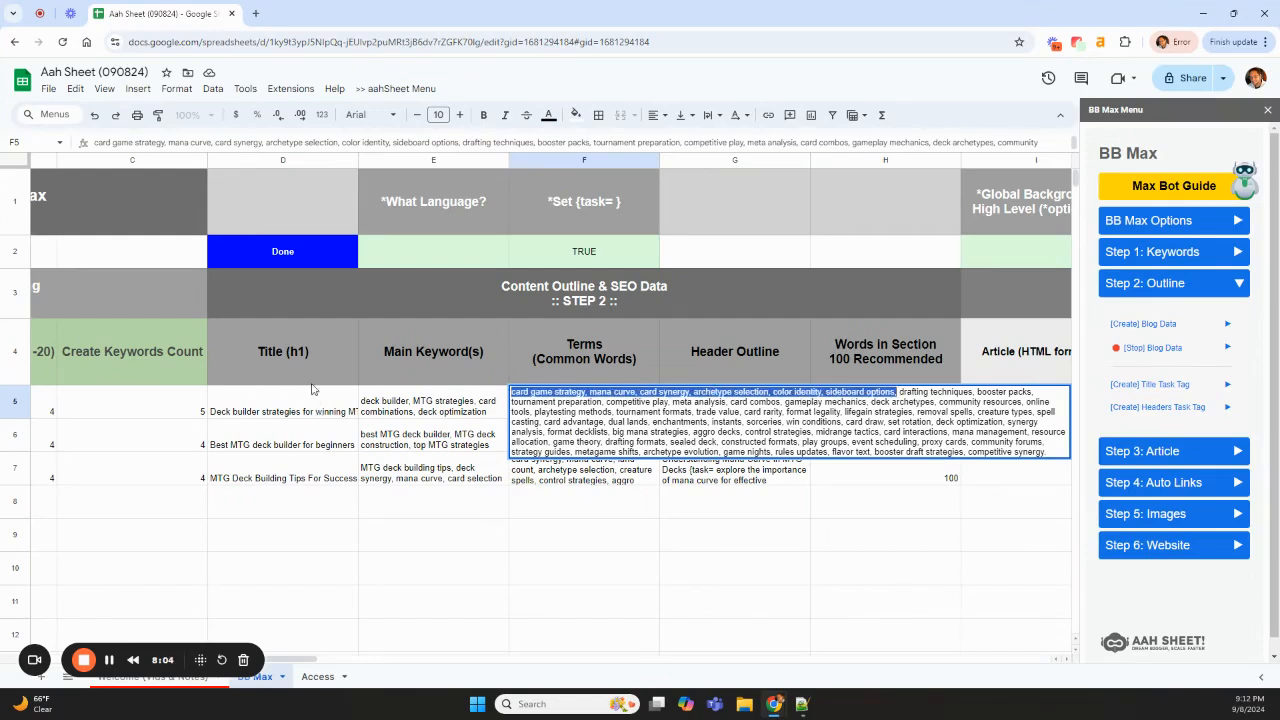
left_click_drag(899, 393, 936, 402)
key("ctrl+z")
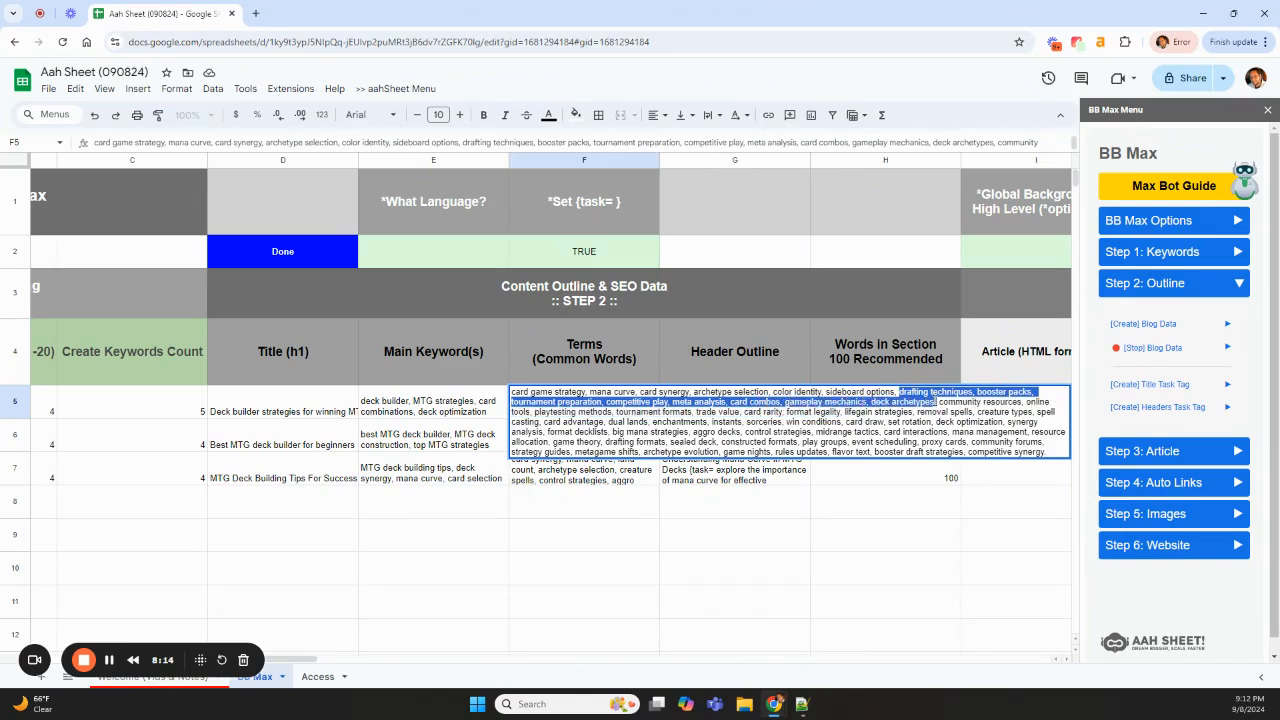
left_click_drag(938, 402, 1043, 442)
left_click(857, 508)
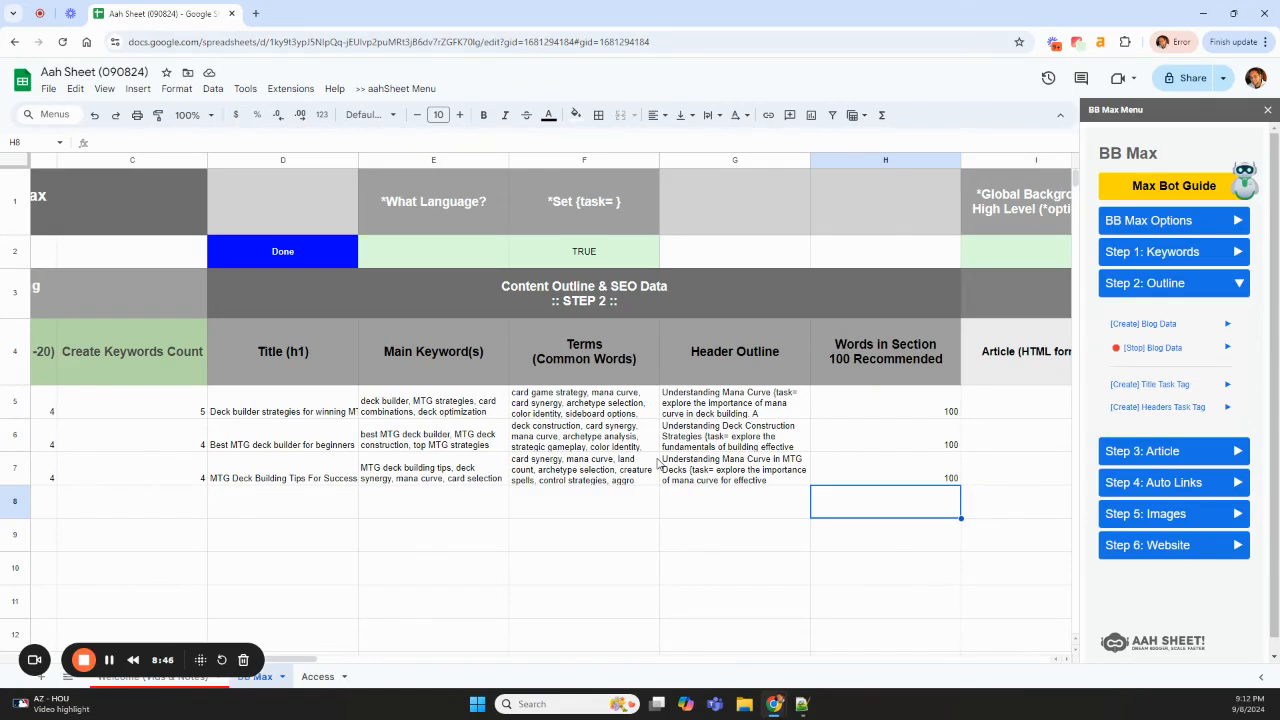
double_click(547, 395)
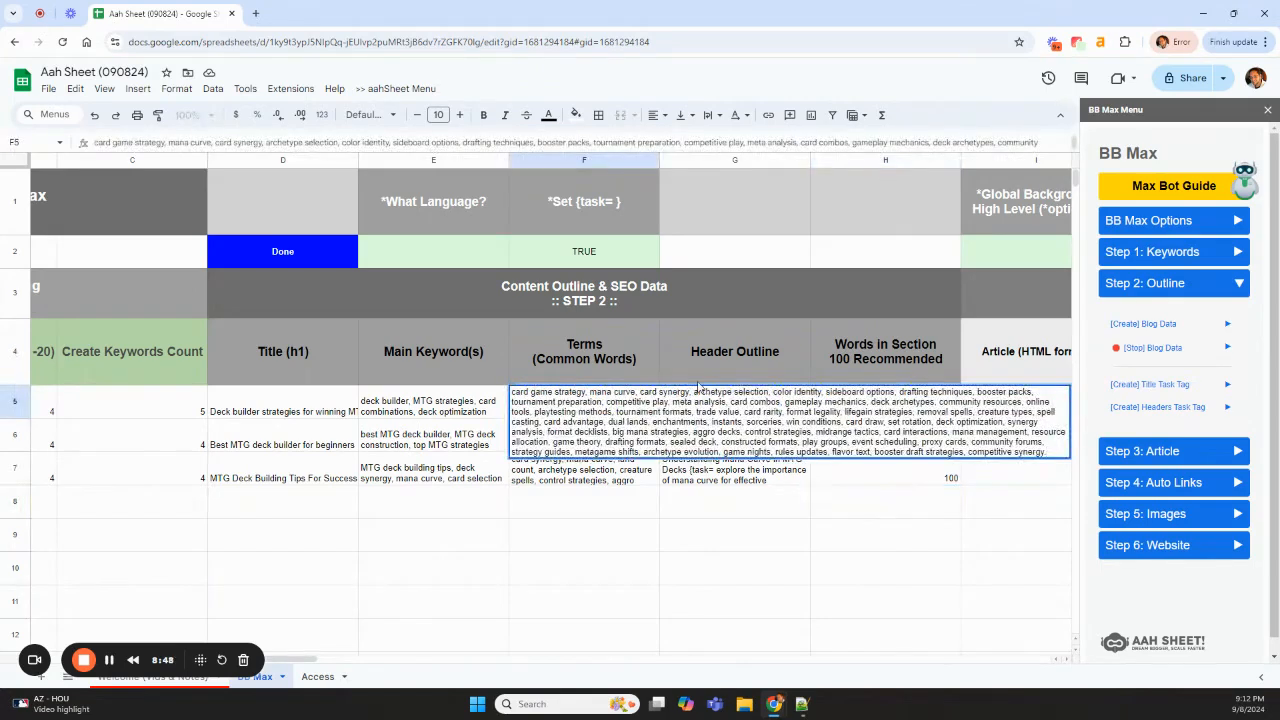
left_click(585, 527)
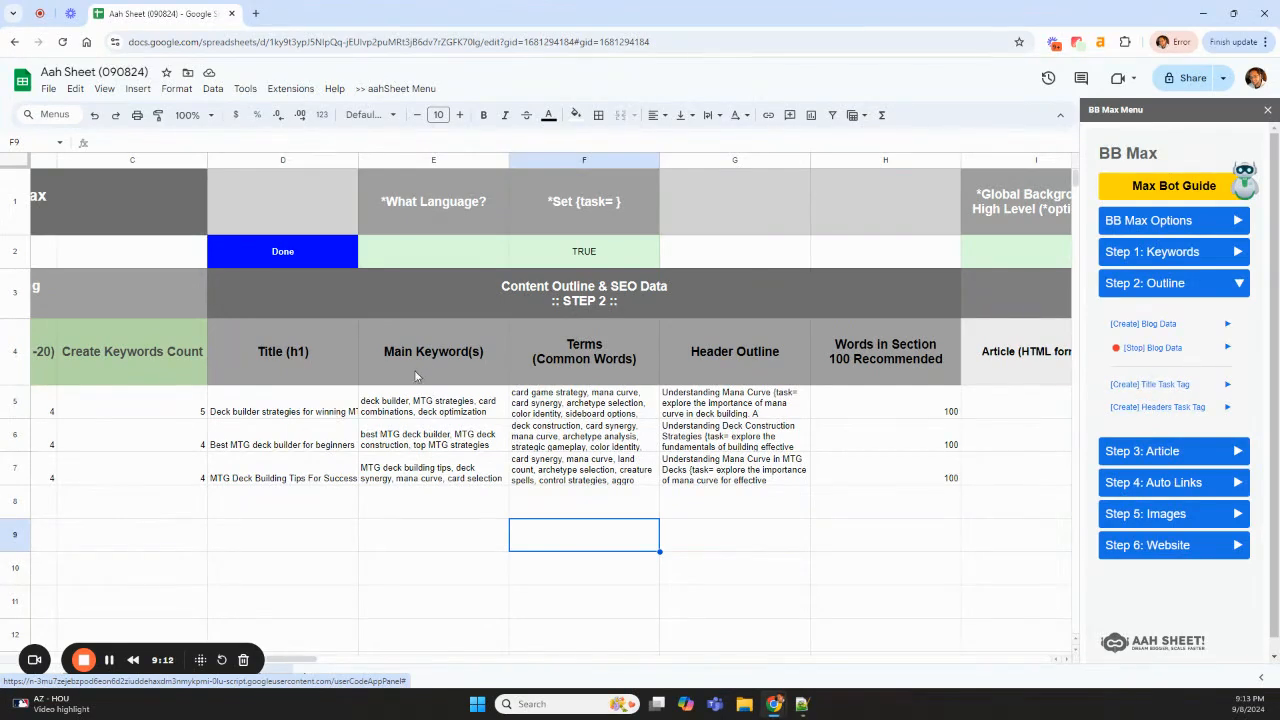
Replace the *Set {task= } value in F2 with: mention the company called "MagicMe" that sells custom MTG decks for players
left_click(586, 258)
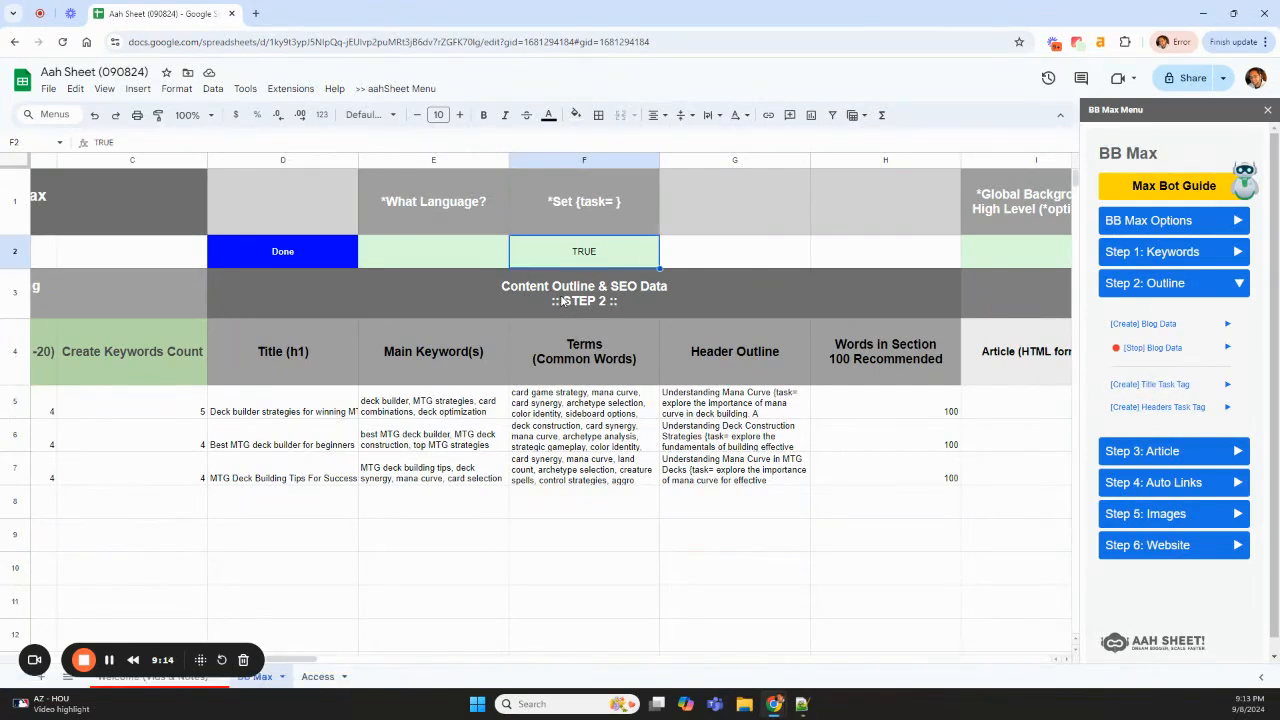
key("Delete")
double_click(592, 262)
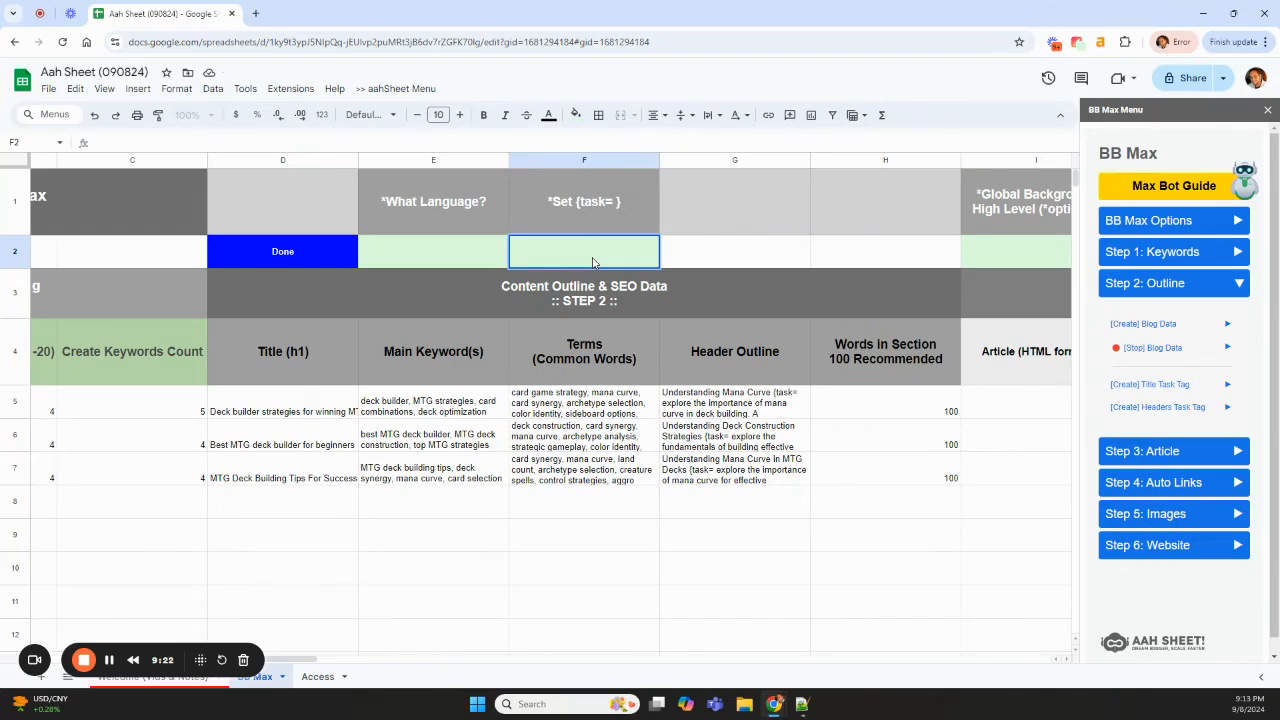
type("mention the company called \"Ma")
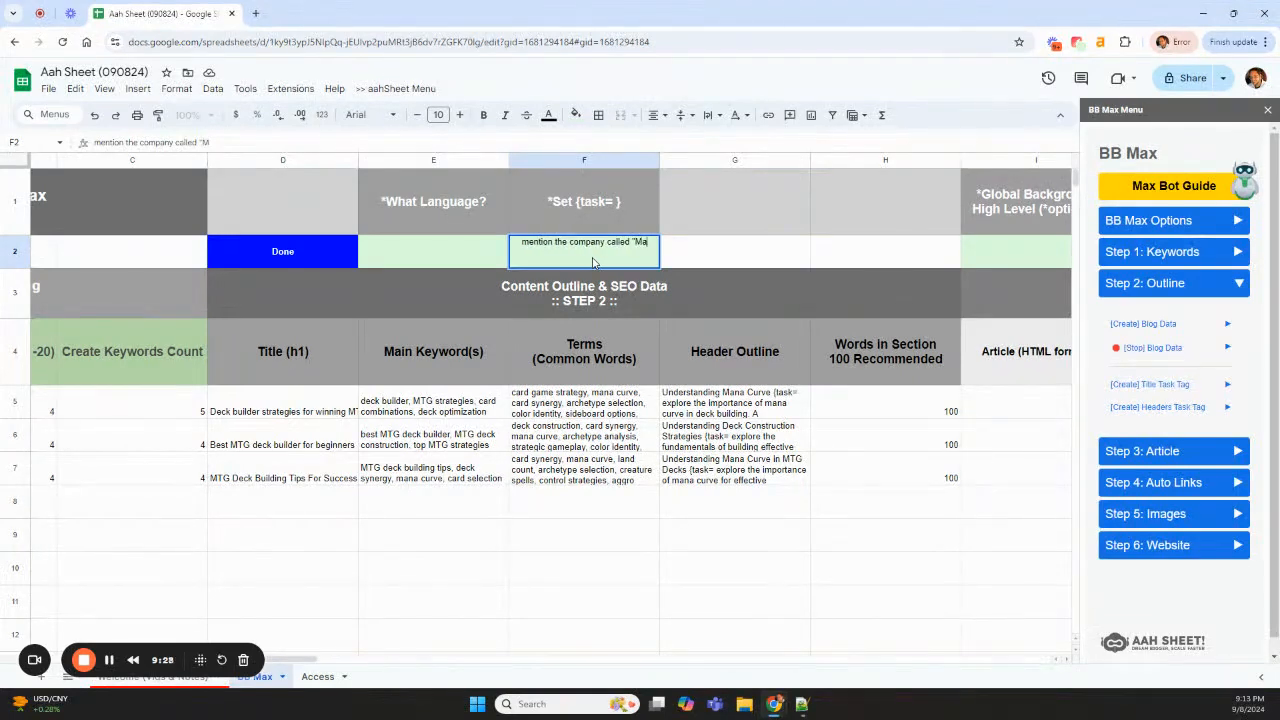
type("gicMe\"")
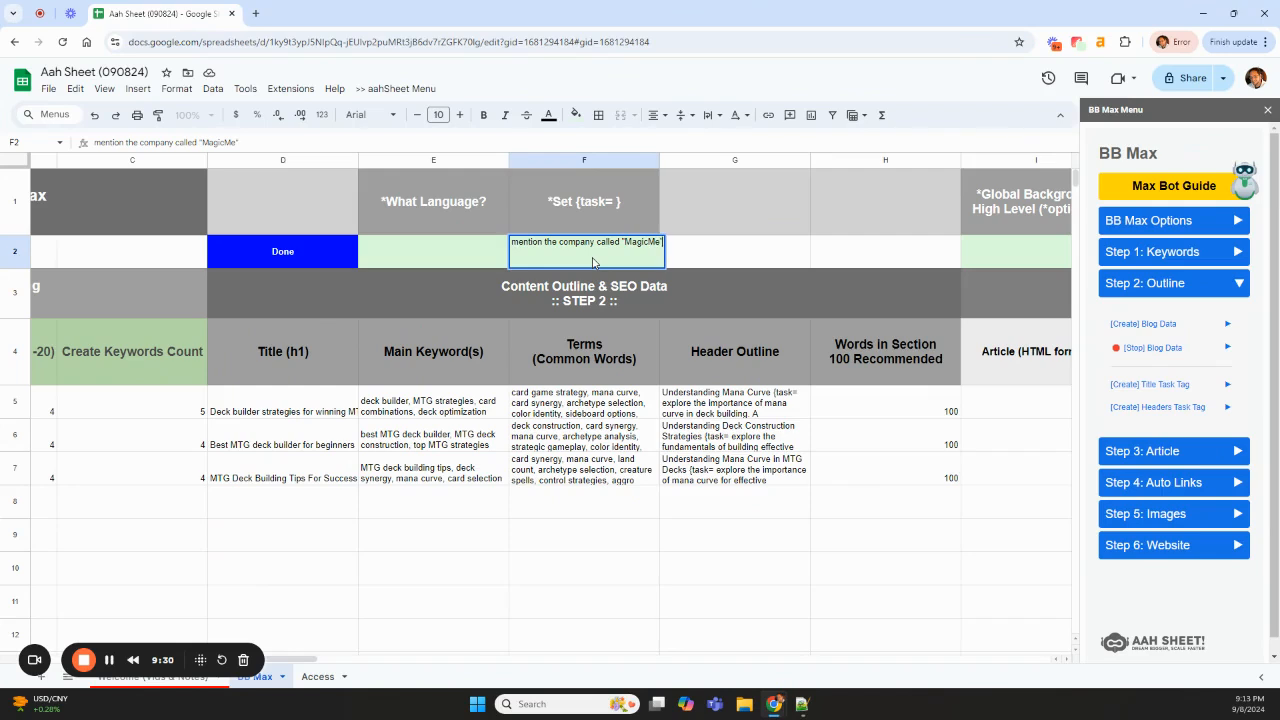
type(" that sells")
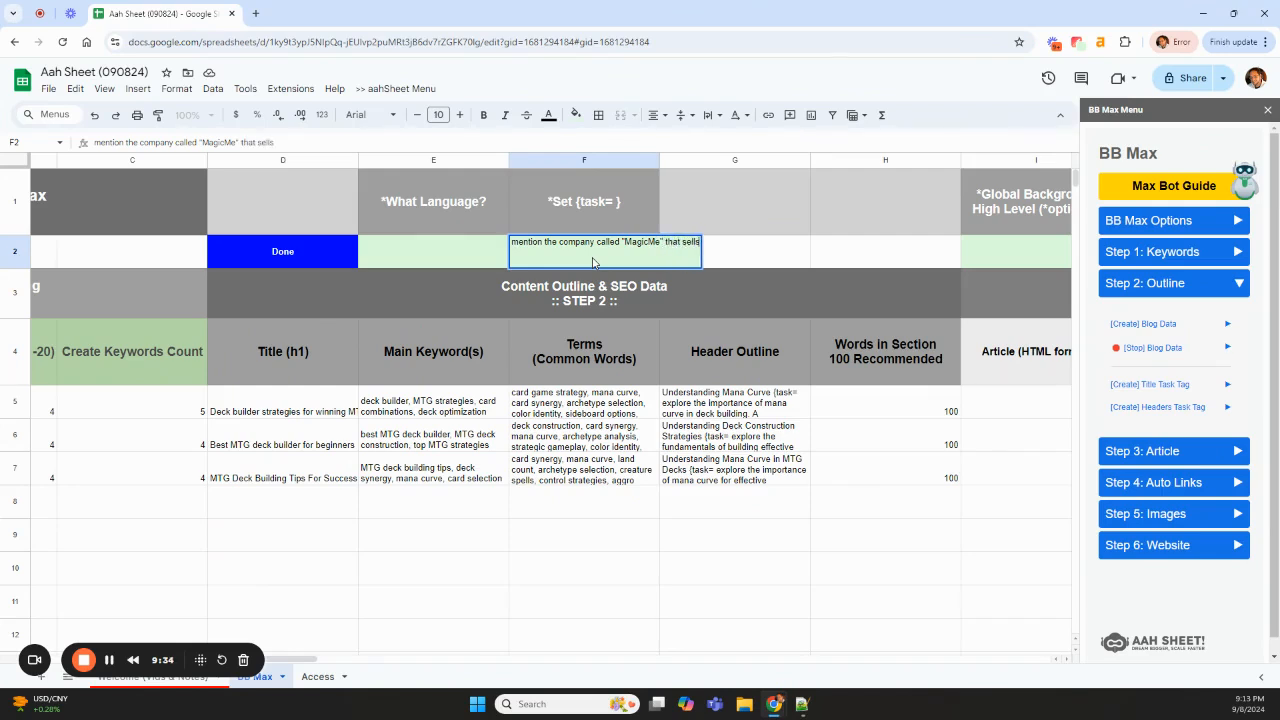
type(" custom")
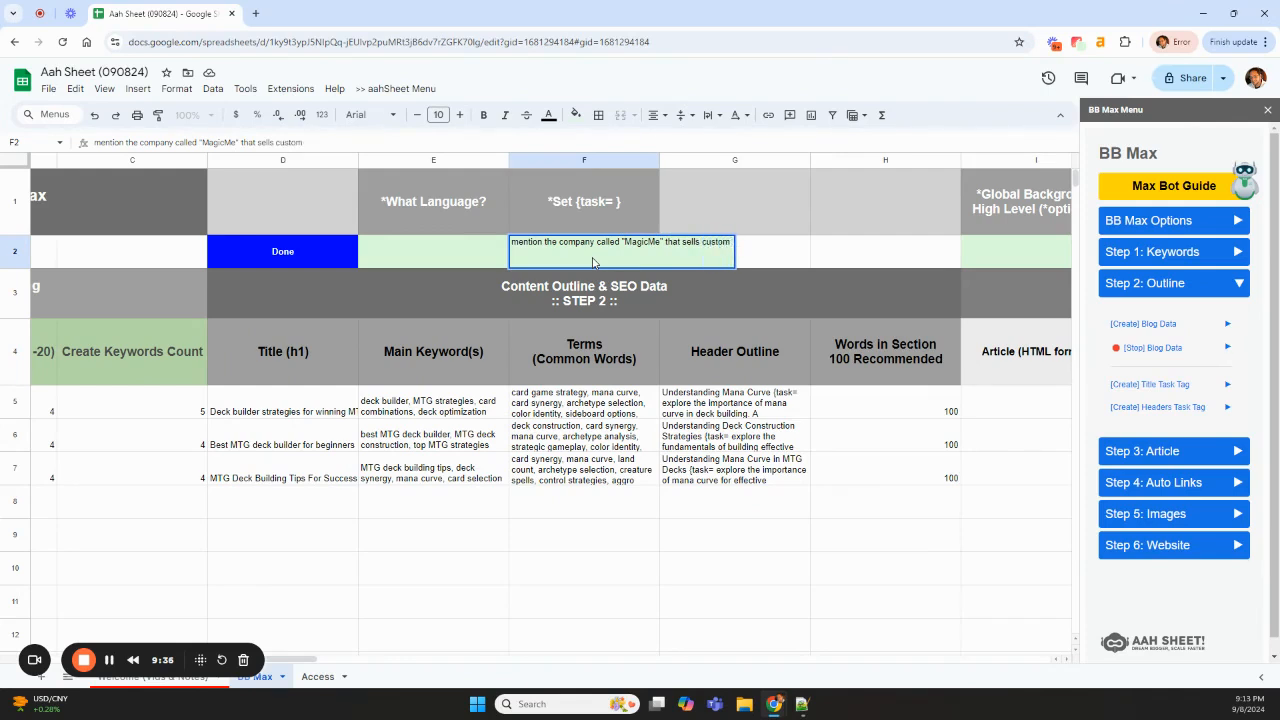
type(" MTG decks f")
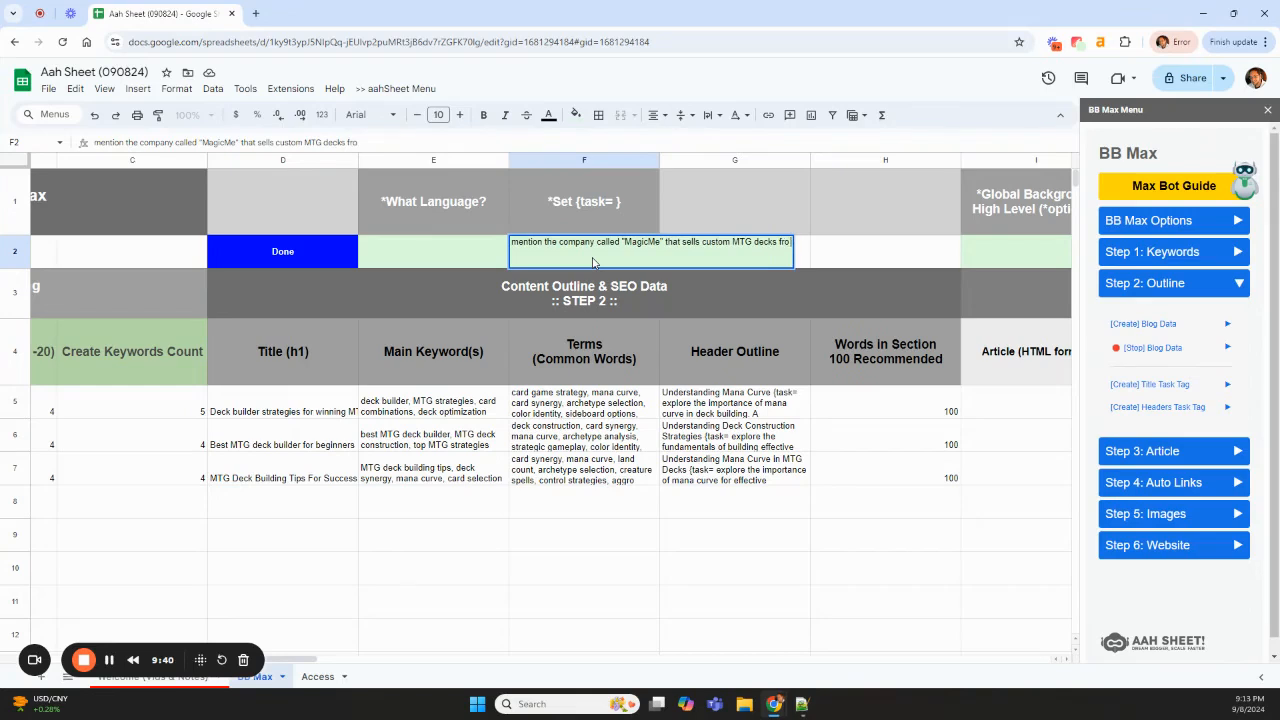
type("or players")
key("Return")
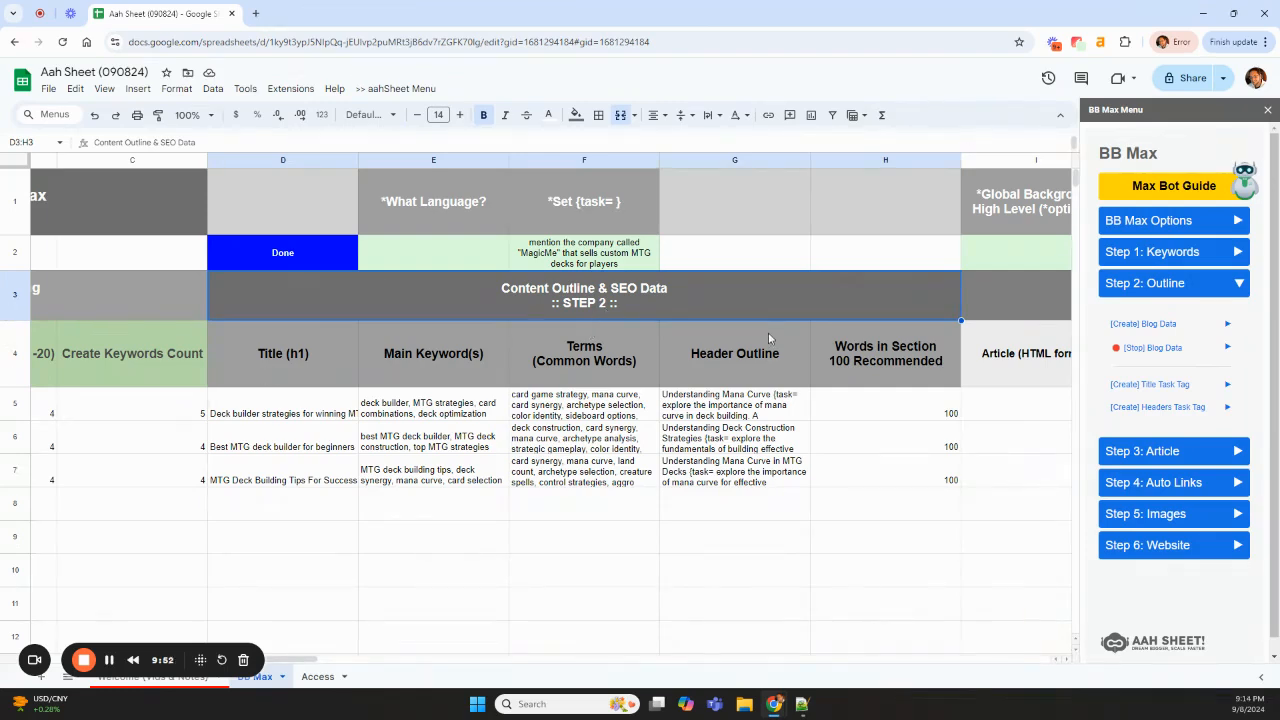
Create the title task tag so the "MagicMe" instruction follows the titles in rows 5 to 7, and check each title
left_click(1143, 386)
double_click(346, 415)
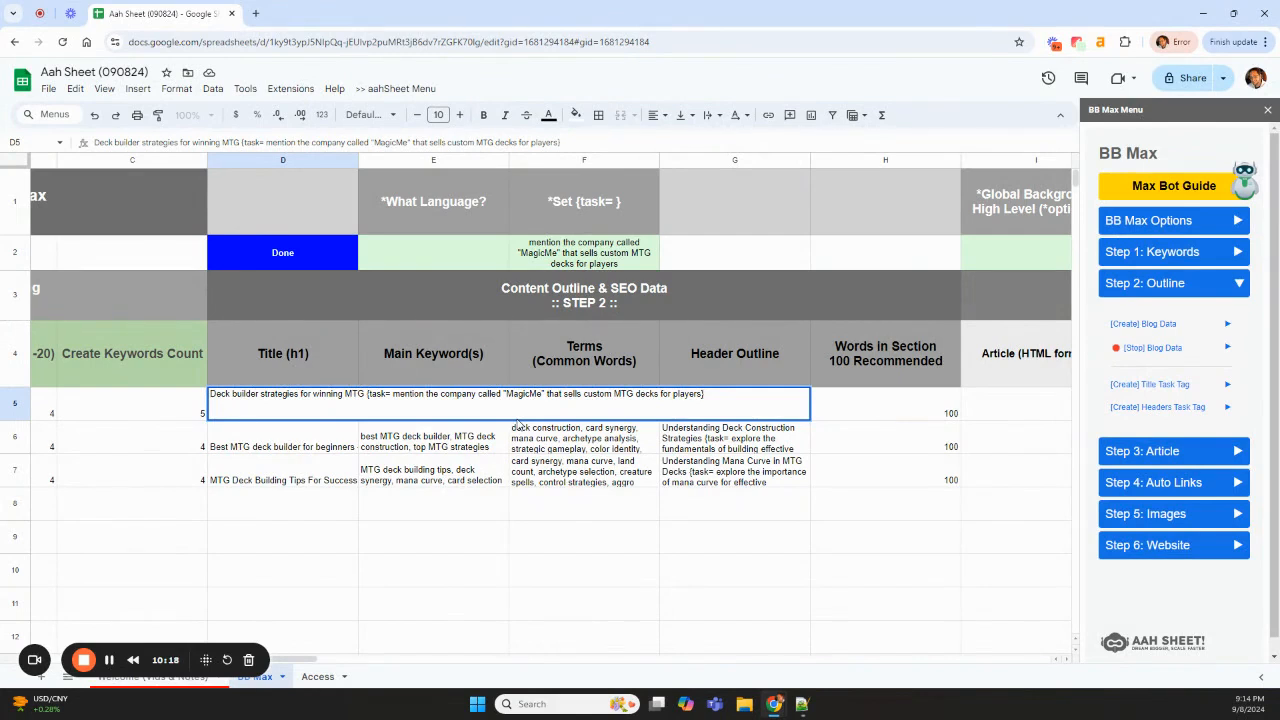
left_click_drag(365, 394, 729, 388)
key("ctrl+c")
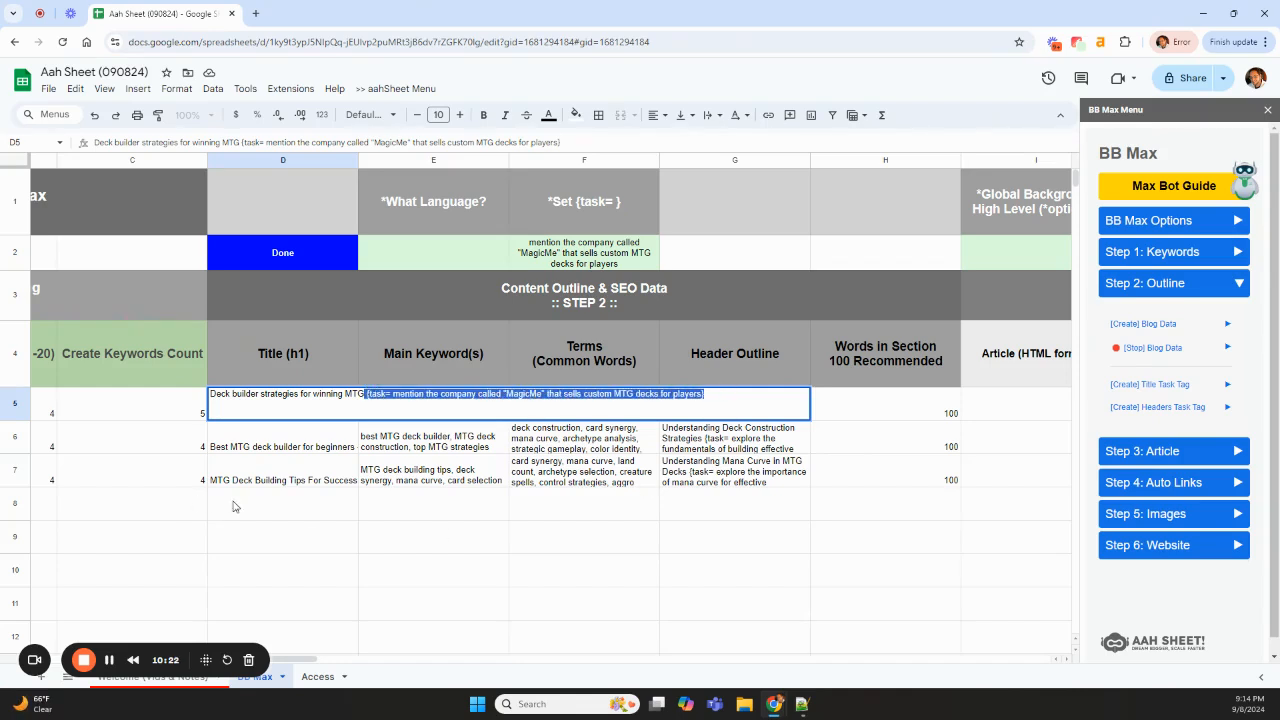
double_click(318, 445)
key("ctrl+v")
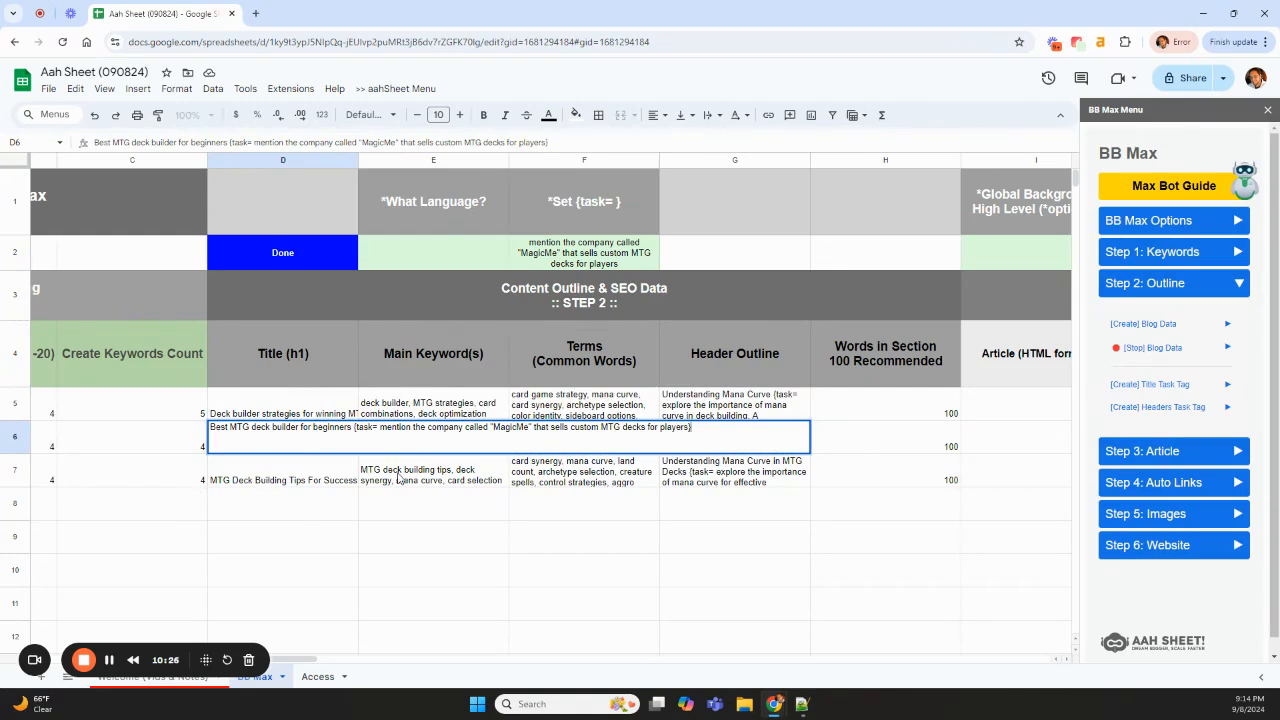
double_click(300, 470)
key("ctrl+v")
left_click(577, 549)
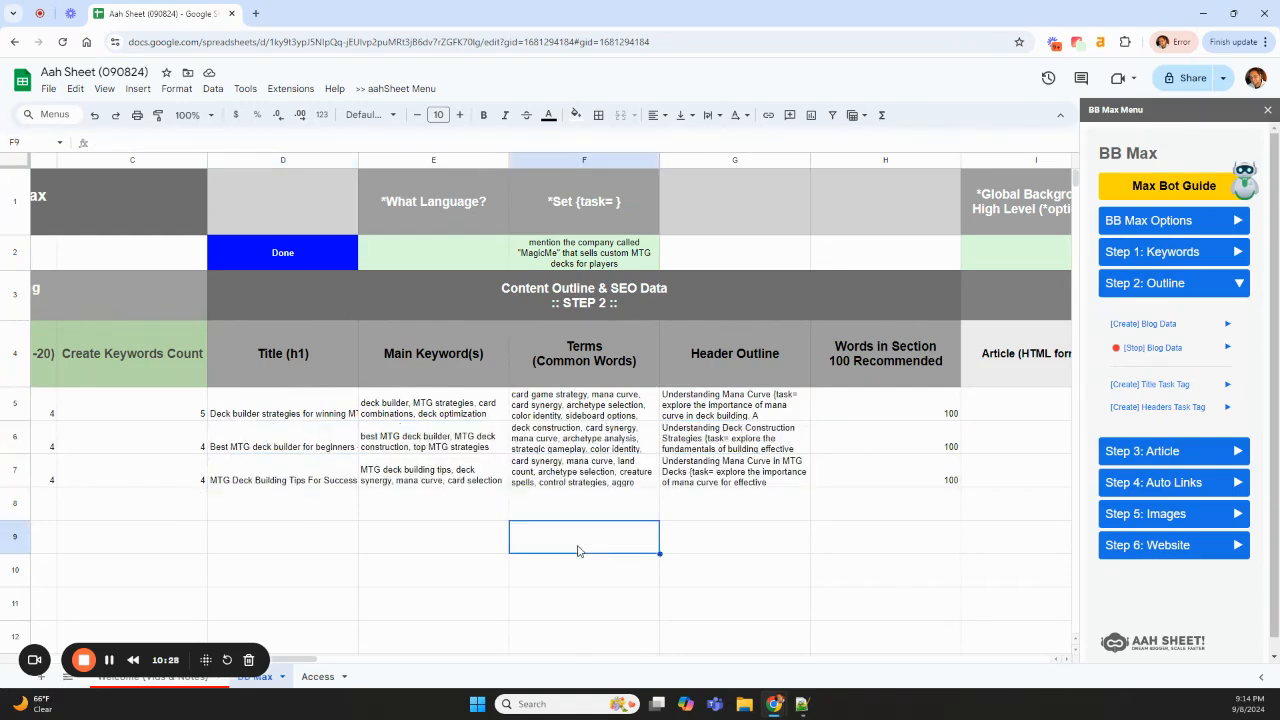
Delete the task instruction after the "Optimal Card Synergy" header in the row 5 Header Outline
left_click(781, 398)
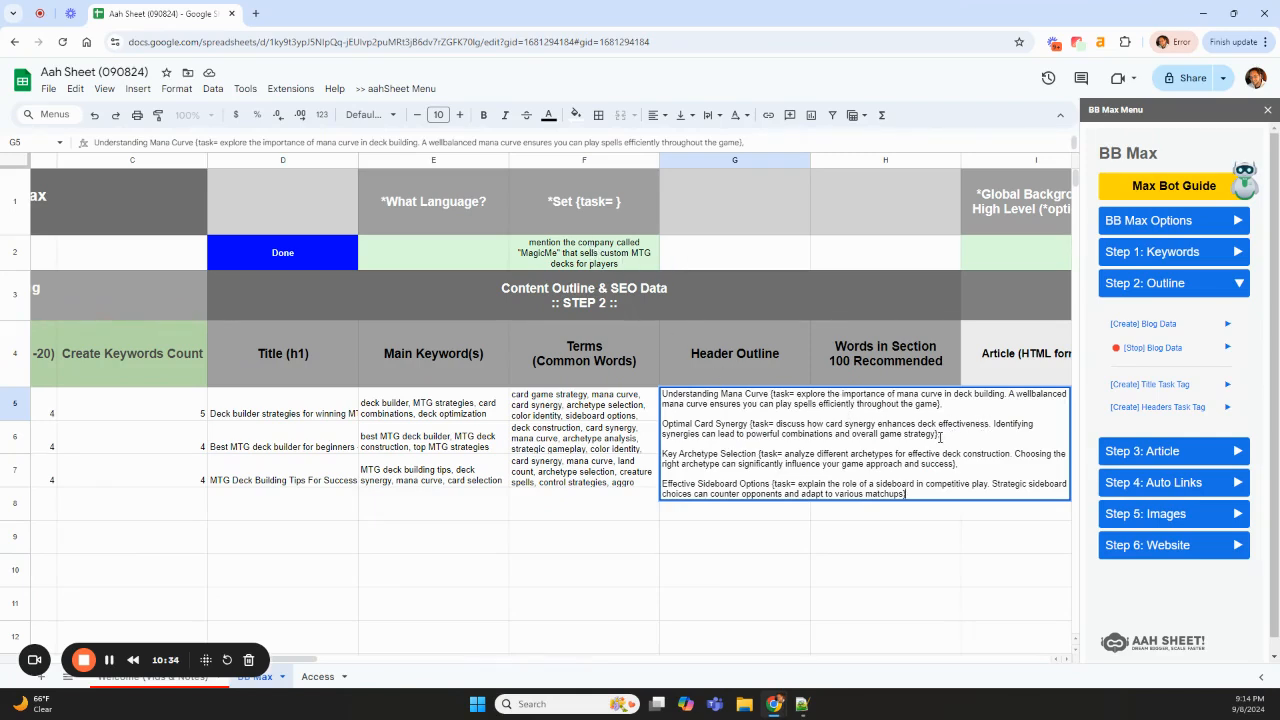
left_click_drag(940, 437, 750, 424)
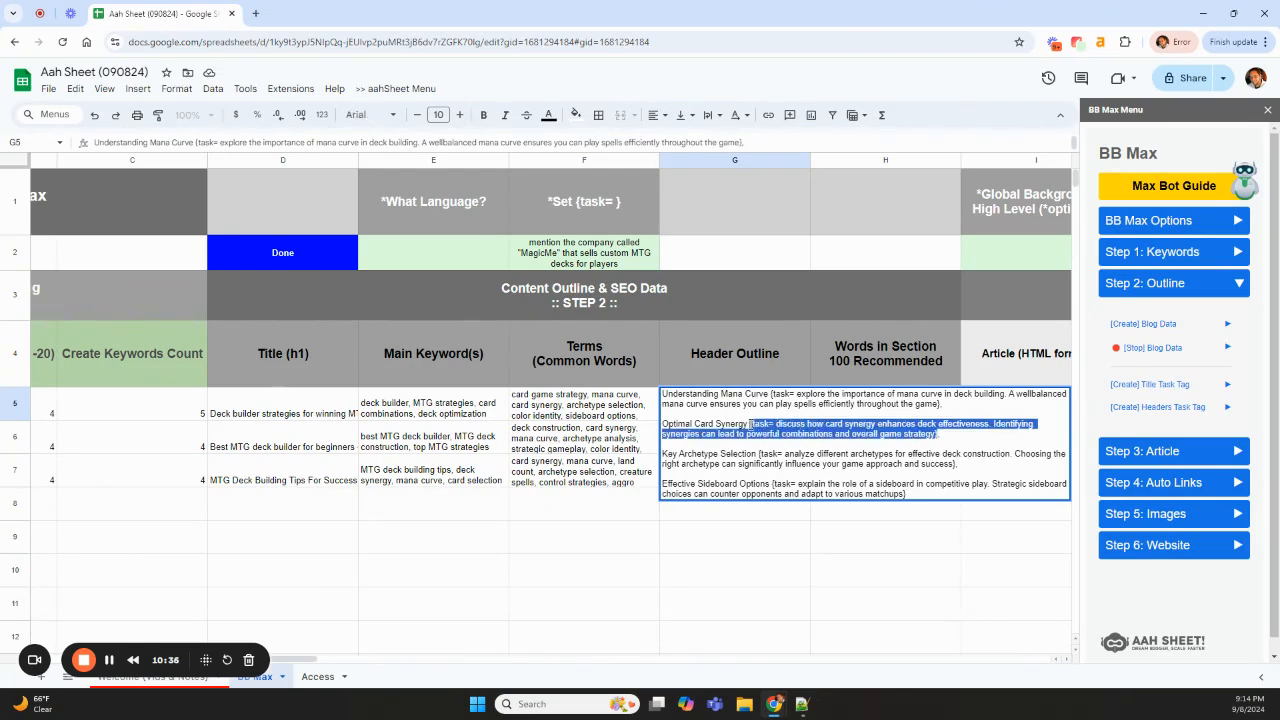
key("BackSpace")
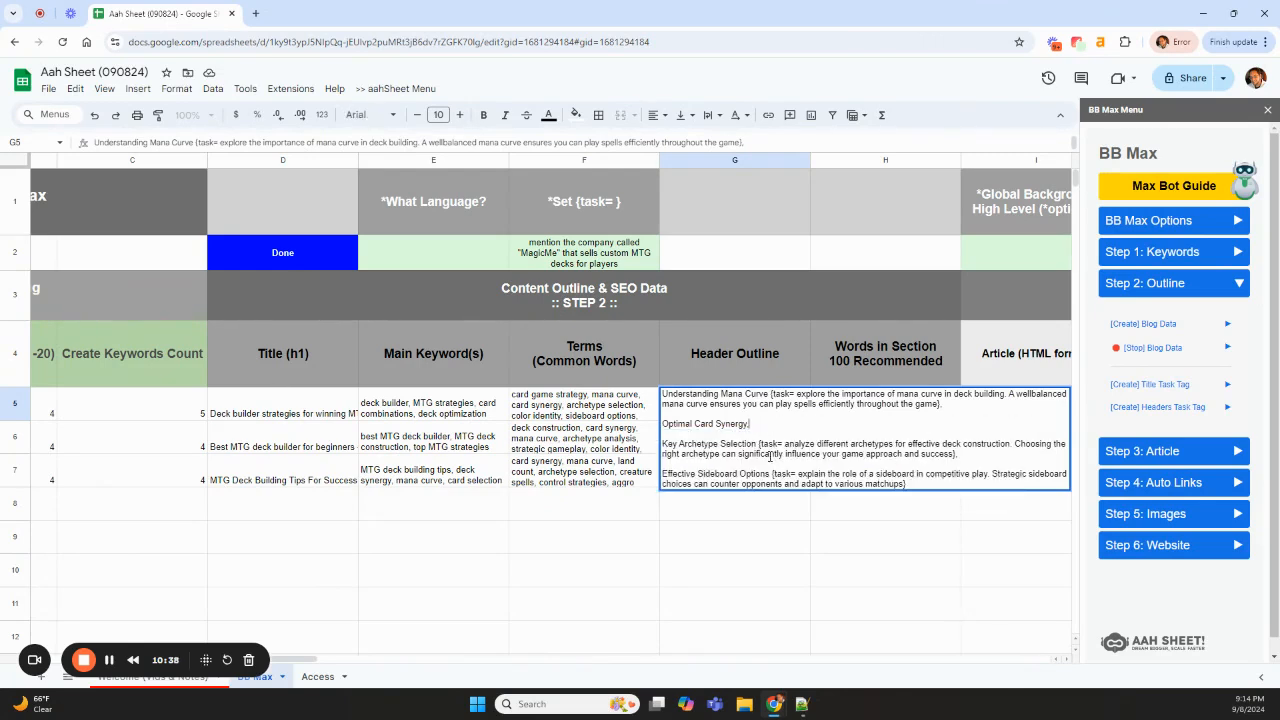
key("Return")
key("Return")
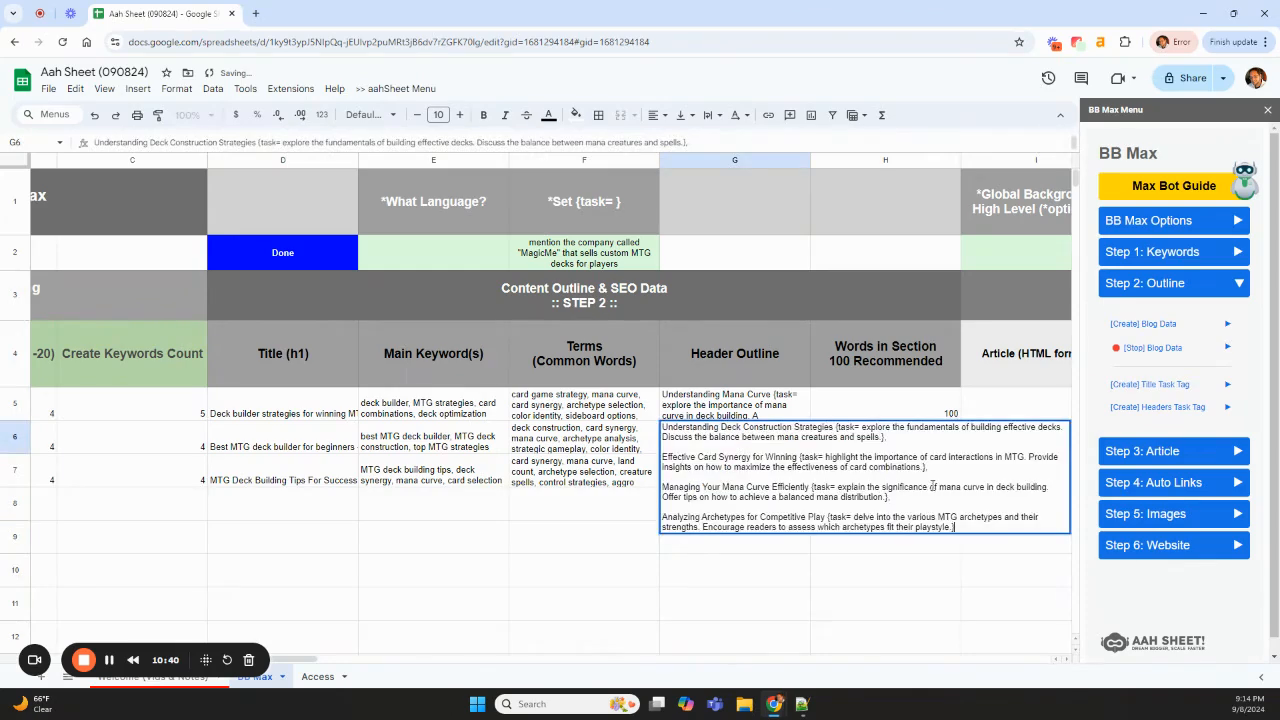
Delete the task instruction after the "Managing Your Mana Curve Efficiently" header in the row 6 Header Outline
left_click_drag(886, 499, 811, 487)
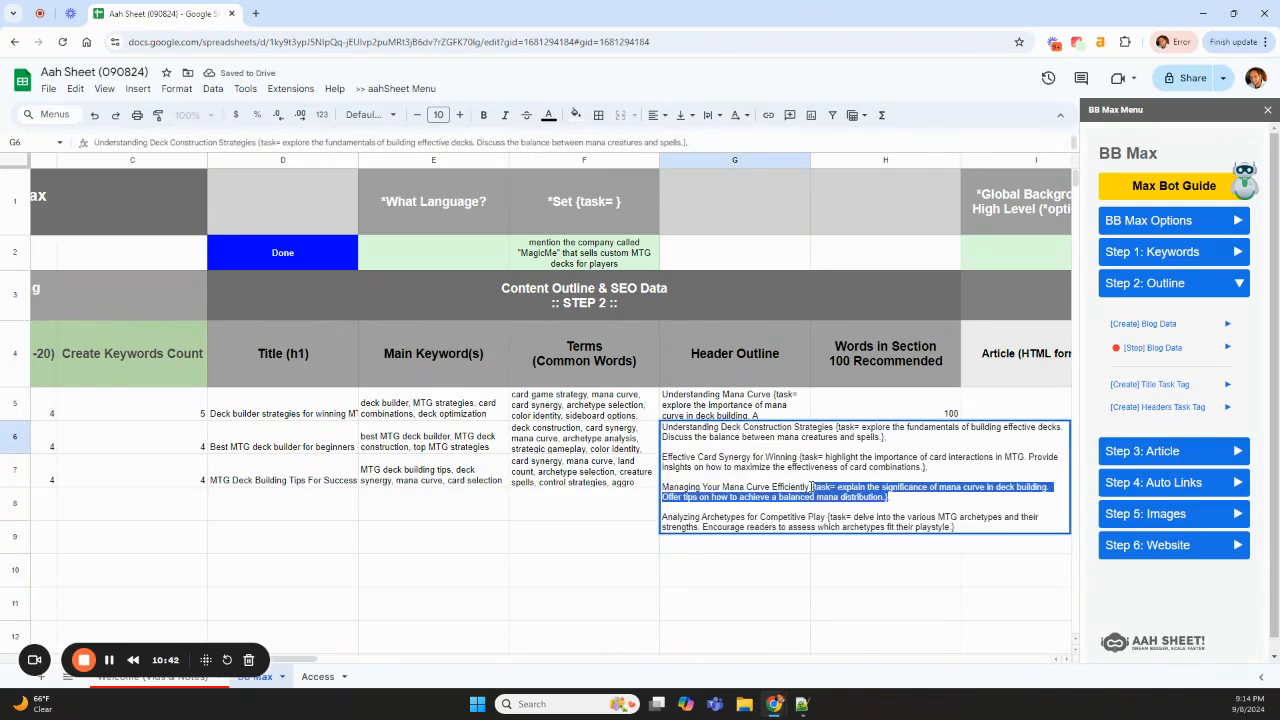
key("BackSpace")
left_click(862, 550)
Delete the task instruction after the "The Role of Card Synergy in Winning Decks" header in the row 7 Header Outline
double_click(717, 470)
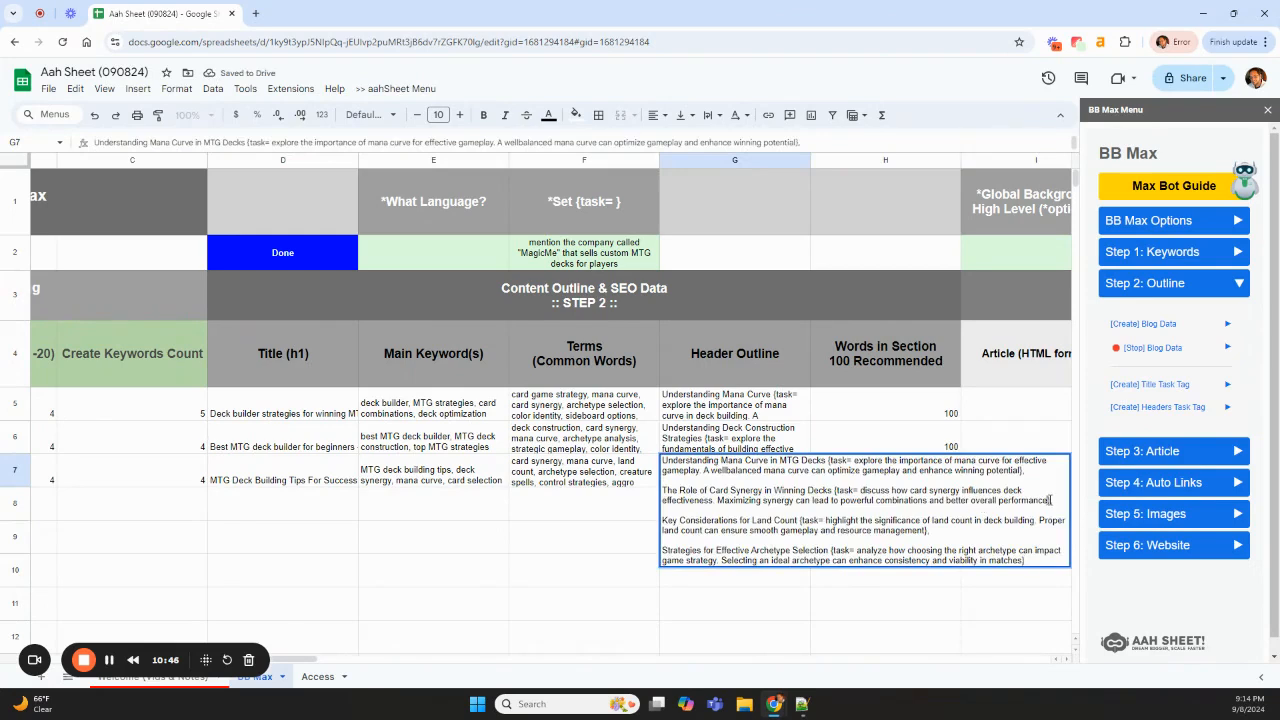
left_click_drag(1050, 500, 836, 491)
key("BackSpace")
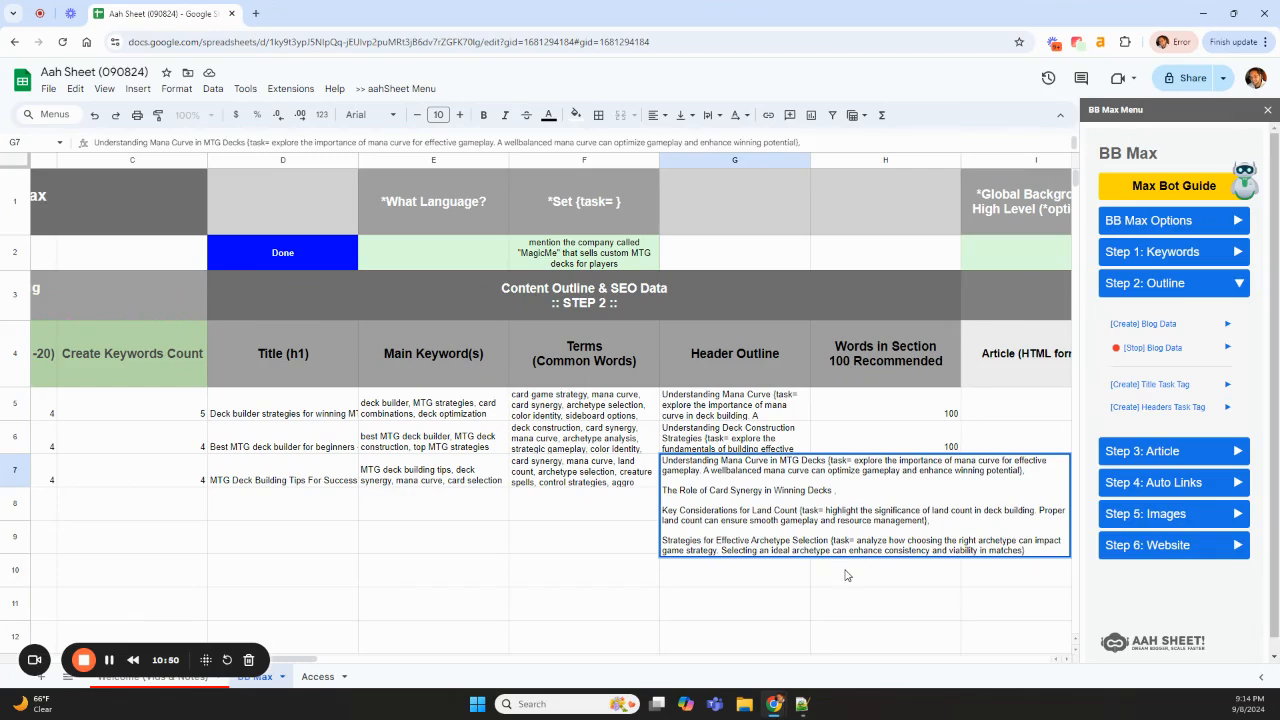
left_click(855, 577)
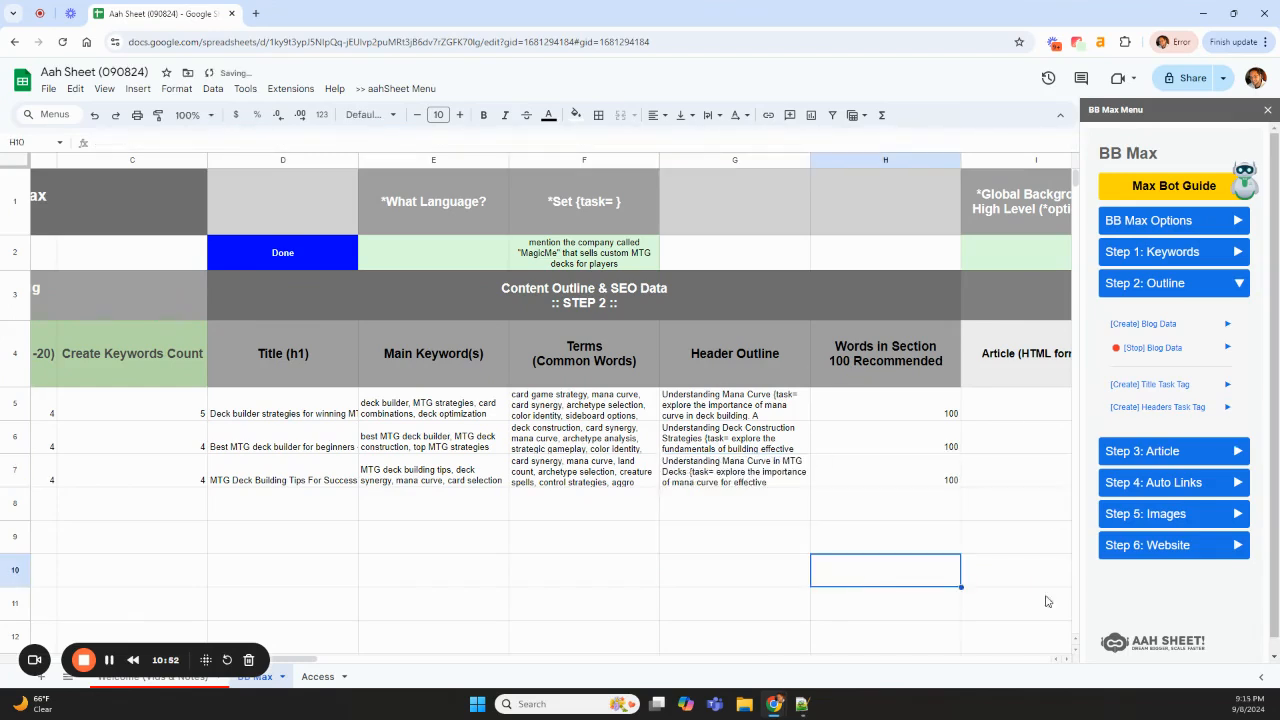
Create the headers task tag to fill the headers without instructions, and open the row 5 Header Outline to check it
left_click(1179, 410)
double_click(750, 416)
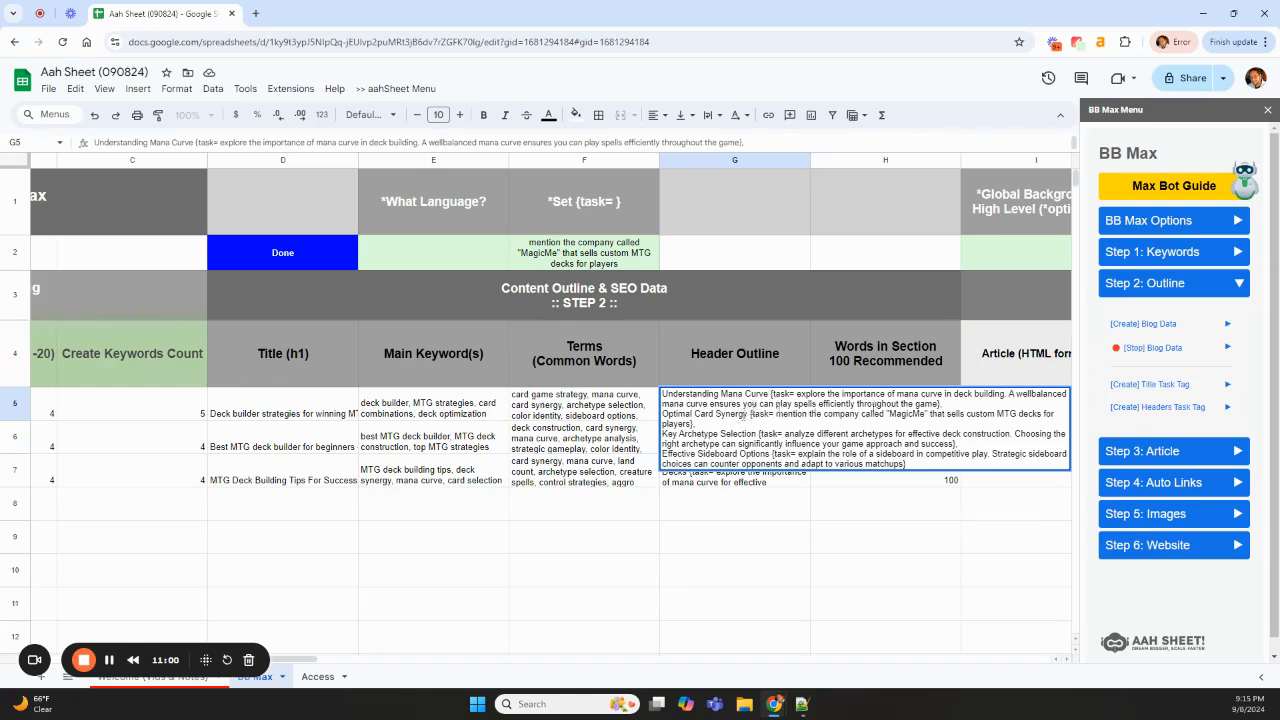
Check the task instructions after "Optimal Card Synergy" in the row 5 Header Outline and "Managing Your Mana Curve Efficiently" in row 6
left_click_drag(750, 413, 695, 424)
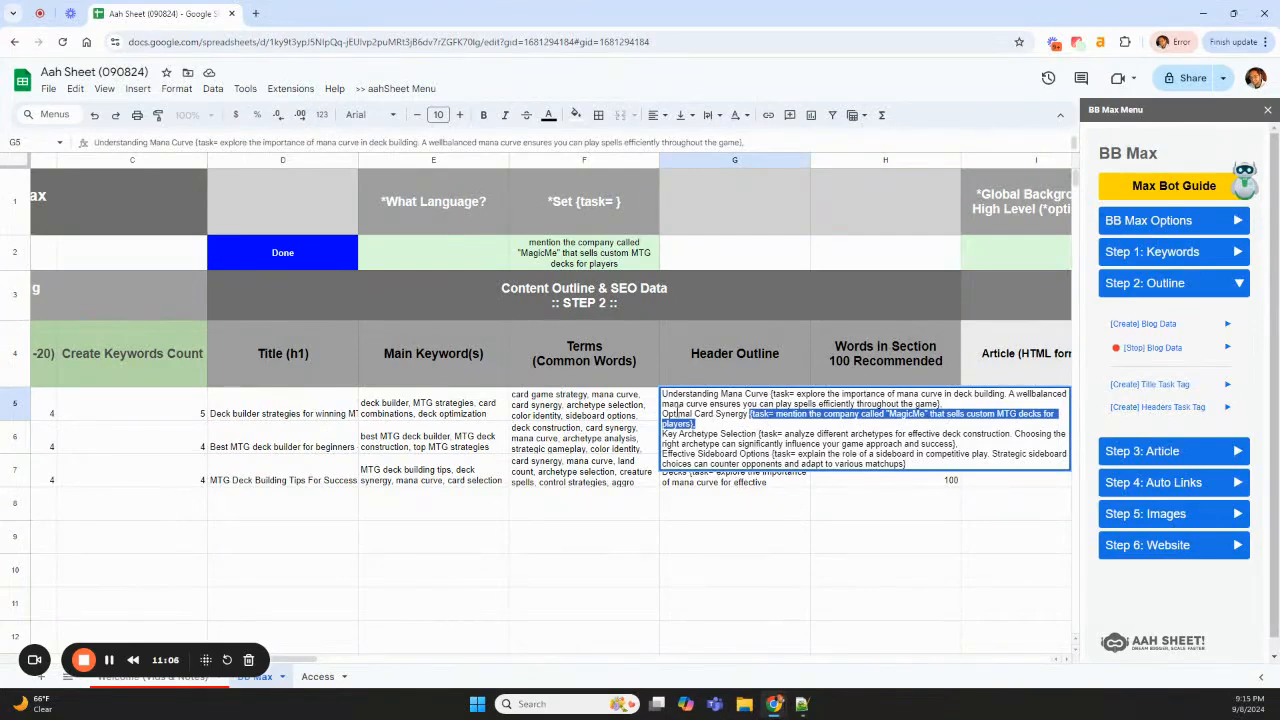
left_click(764, 522)
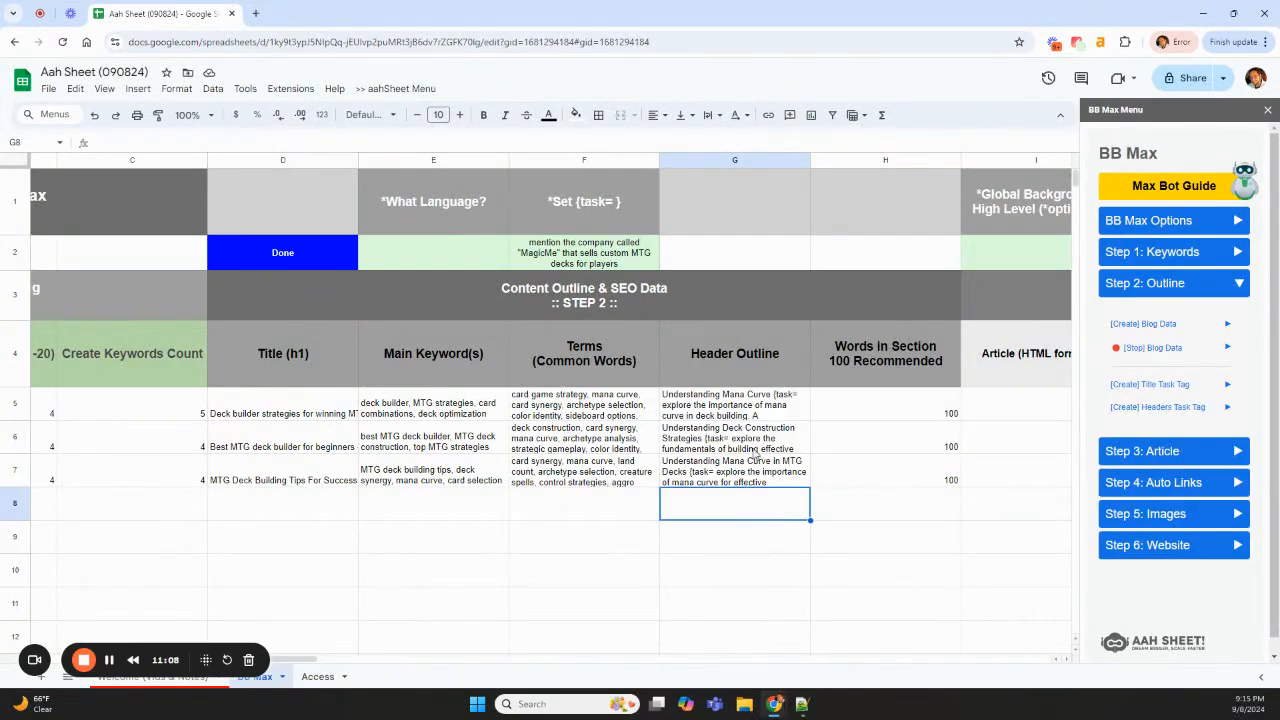
left_click(756, 440)
double_click(756, 440)
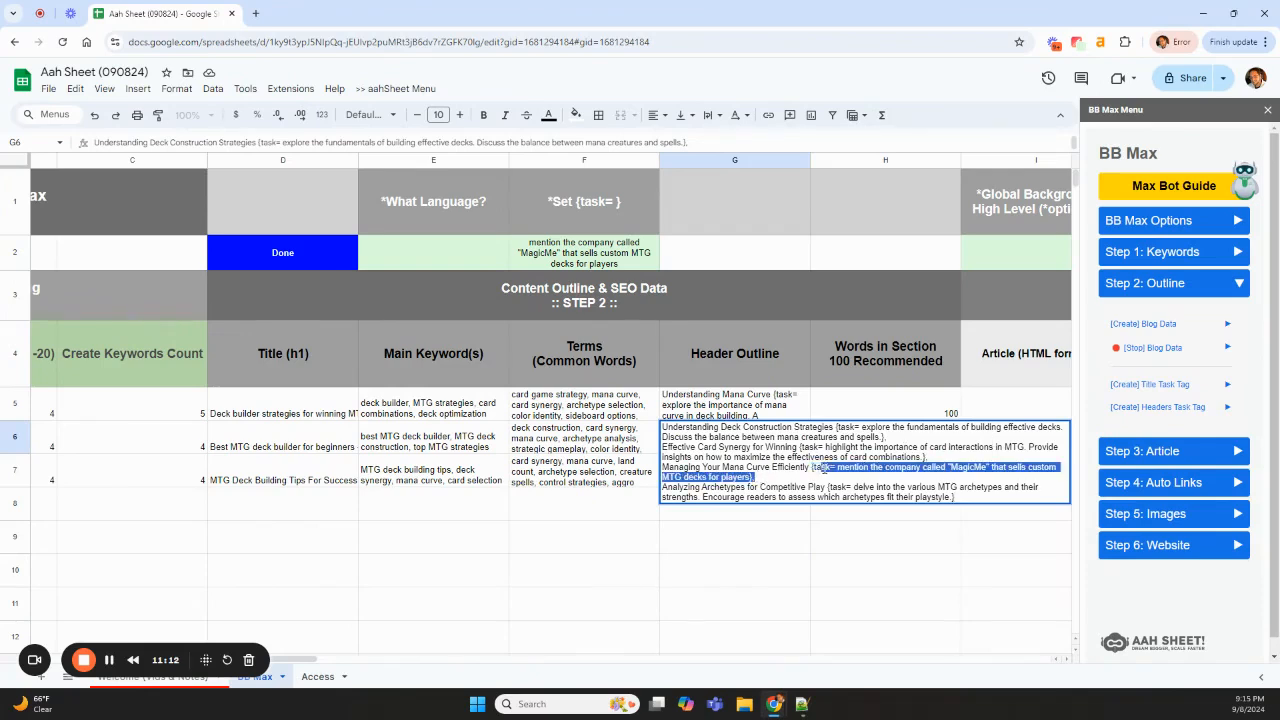
left_click_drag(760, 477, 808, 468)
left_click(744, 534)
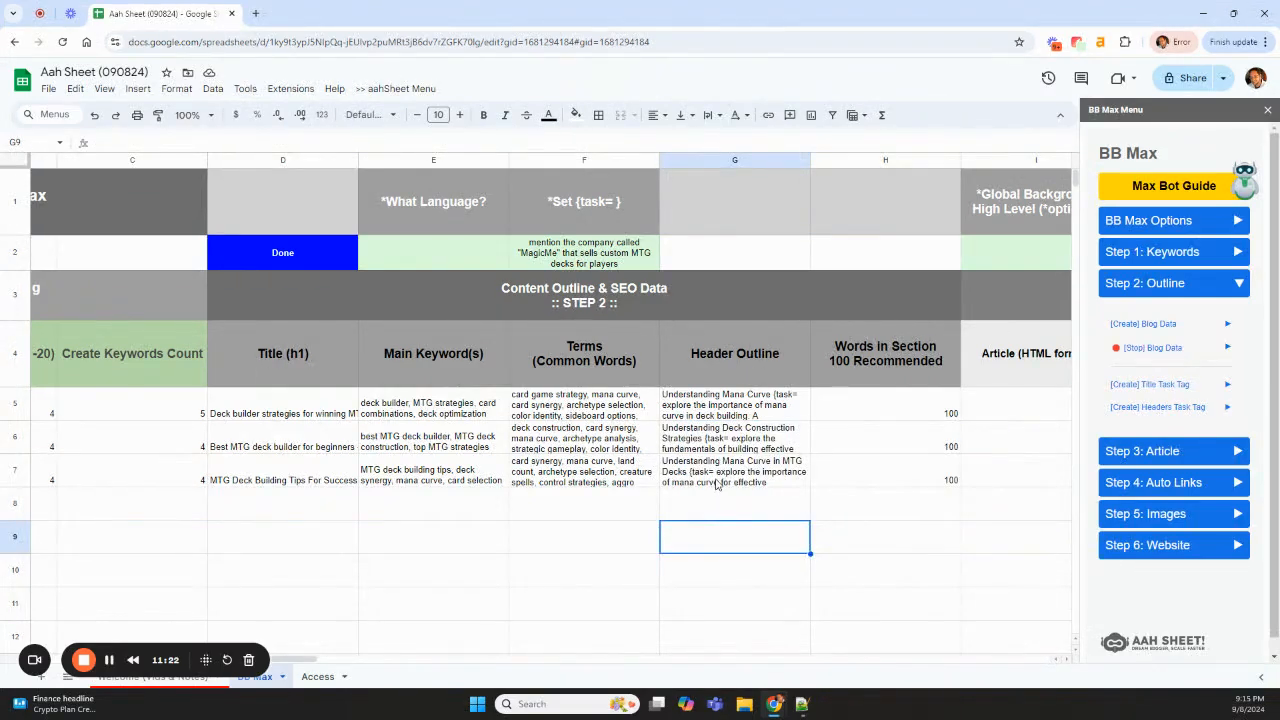
Review the Header Outlines of rows 5 to 7, reading row 5 in full, and locate the "*Set {task= }" heading above Step 2
left_click_drag(726, 403, 745, 476)
left_click(755, 539)
double_click(778, 406)
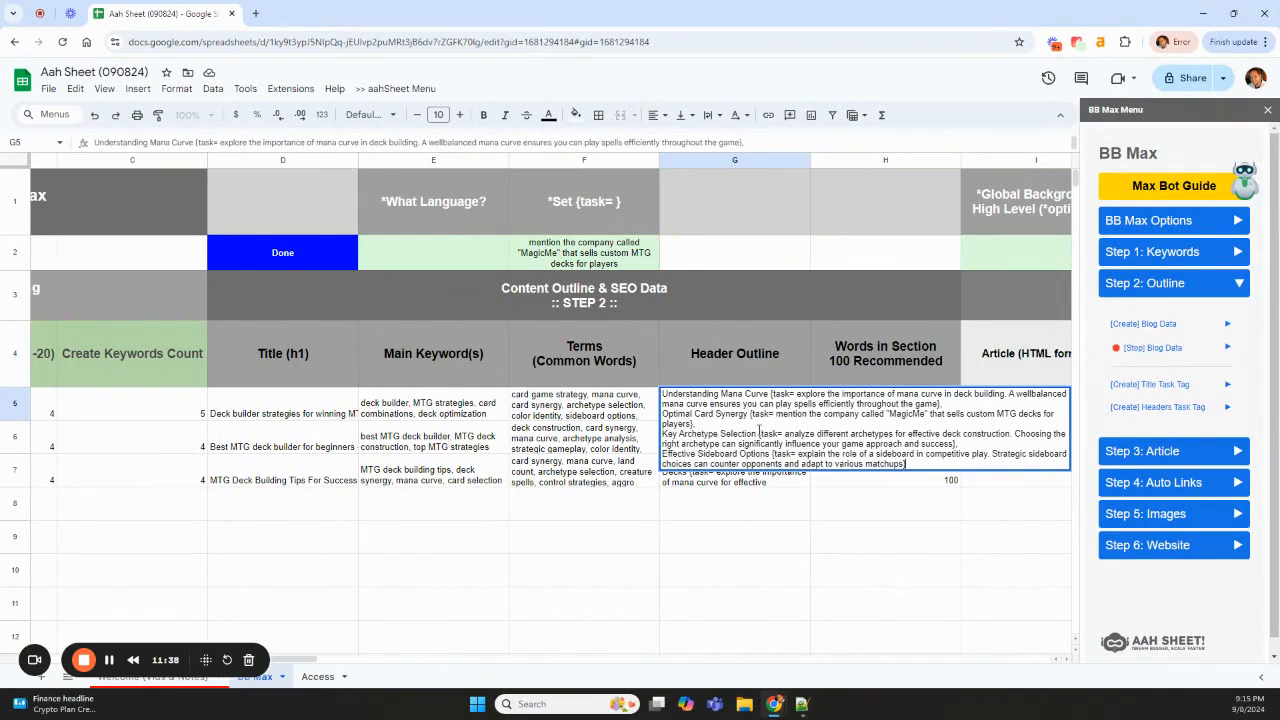
left_click(778, 519)
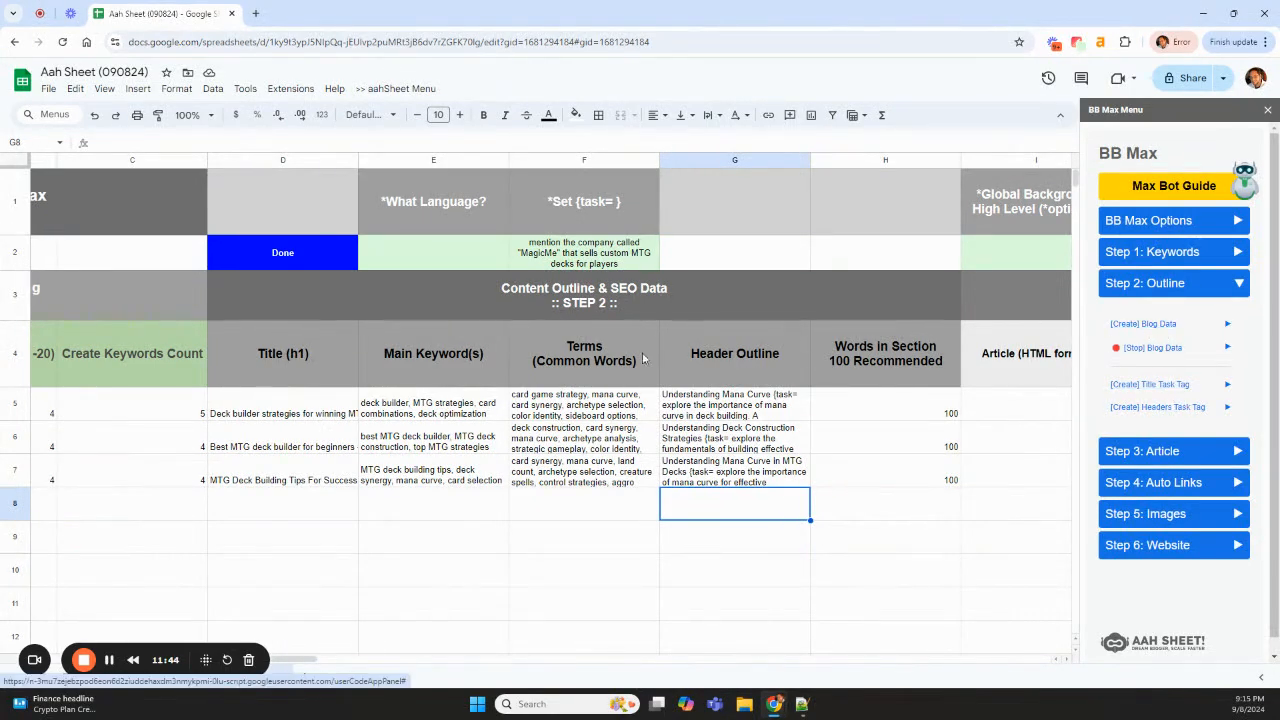
left_click(605, 305)
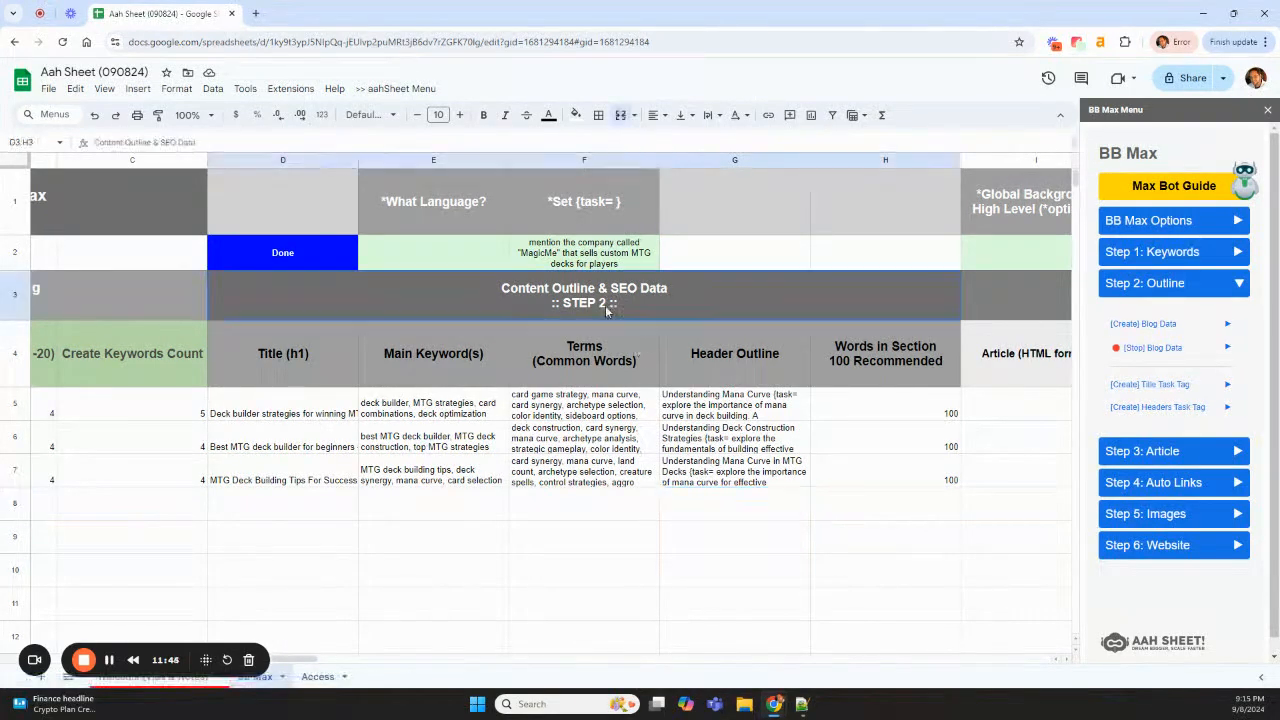
left_click(589, 222)
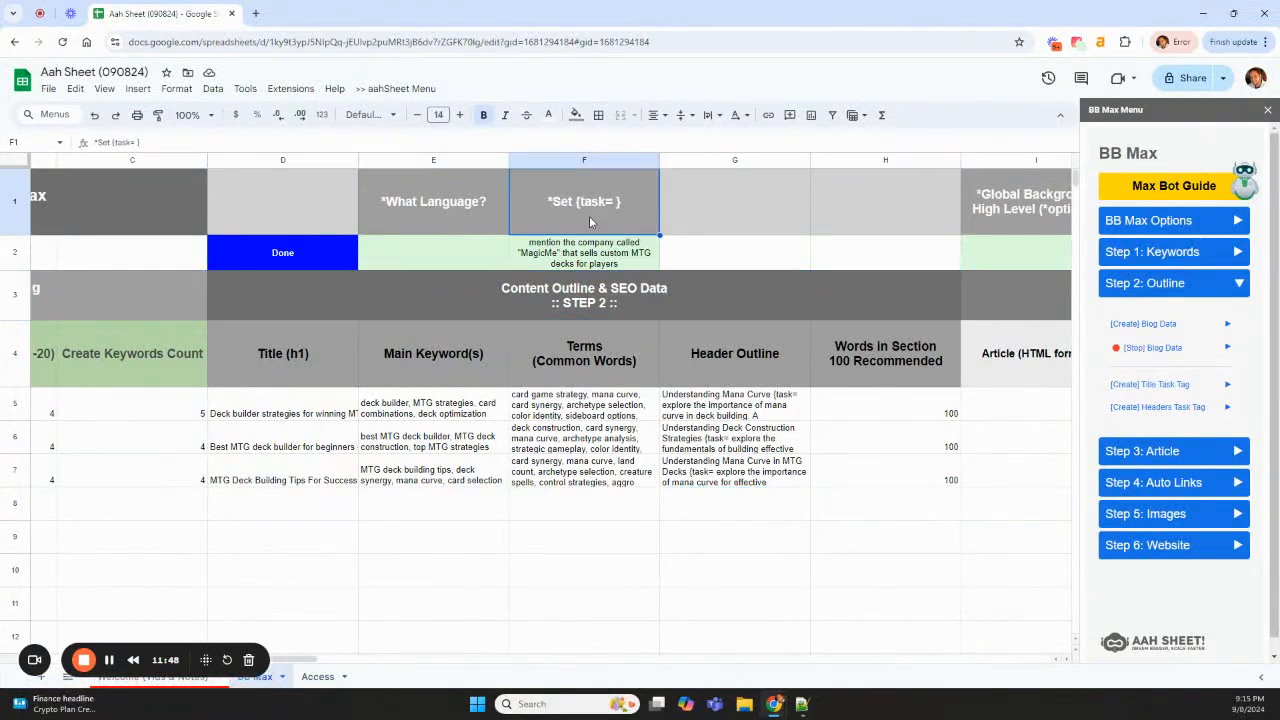